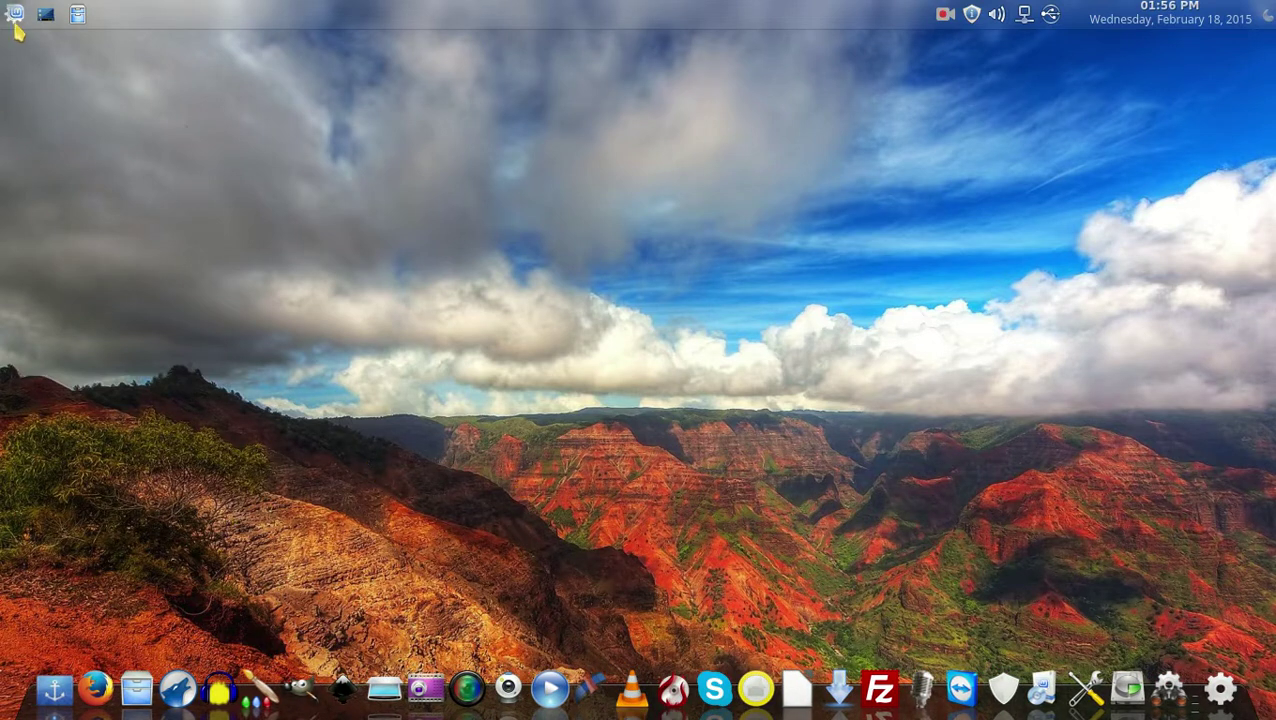
- Look through the favorite programs in the application launcher and close the launcher
click(15, 22)
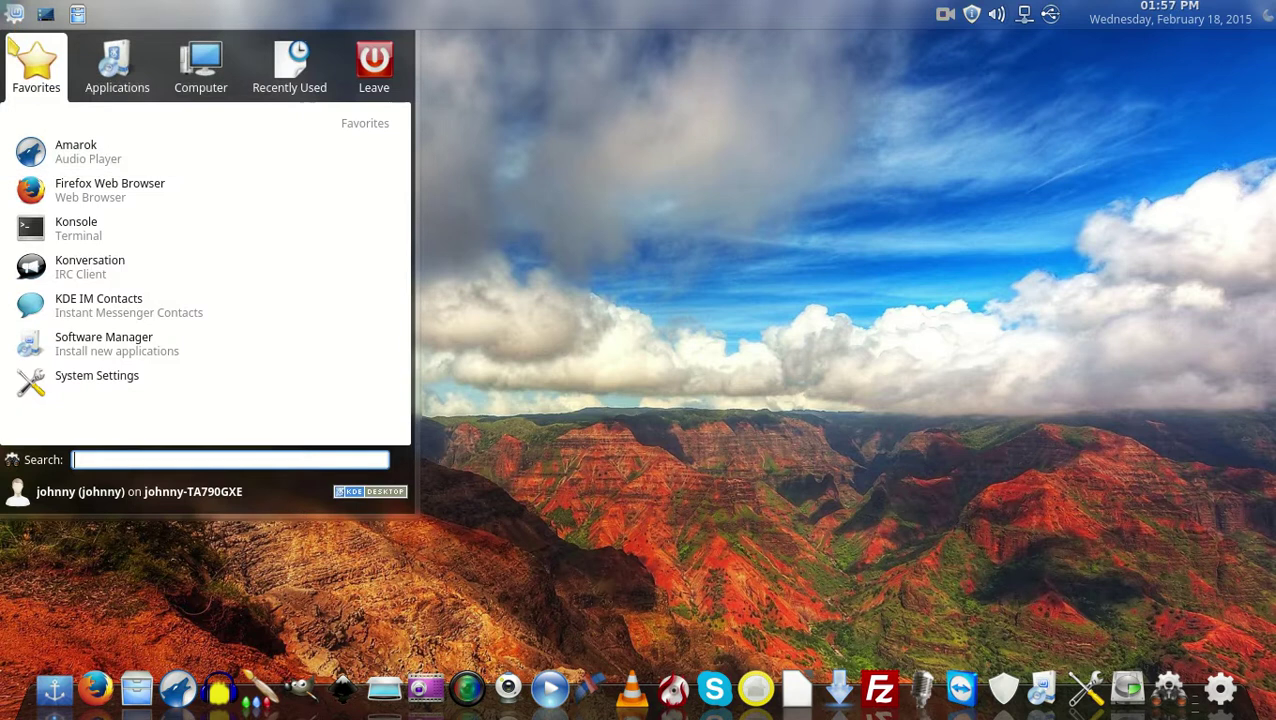
drag(100, 310, 211, 307)
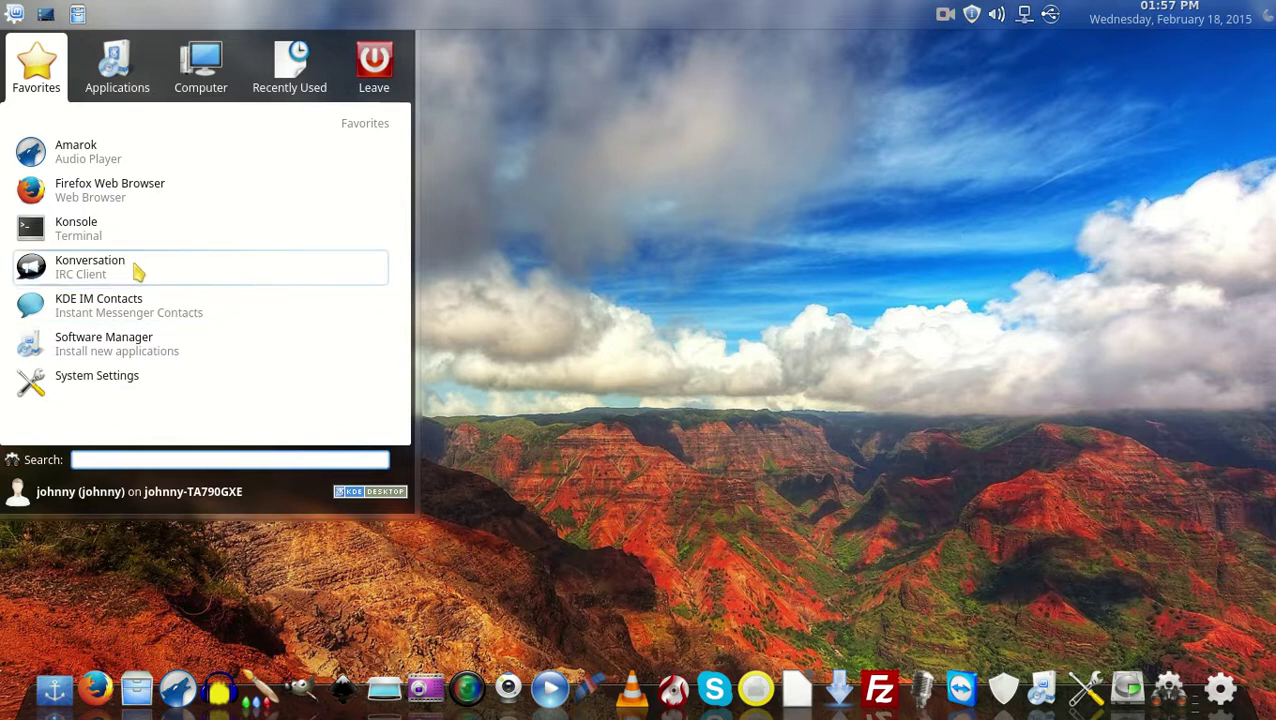
click(508, 92)
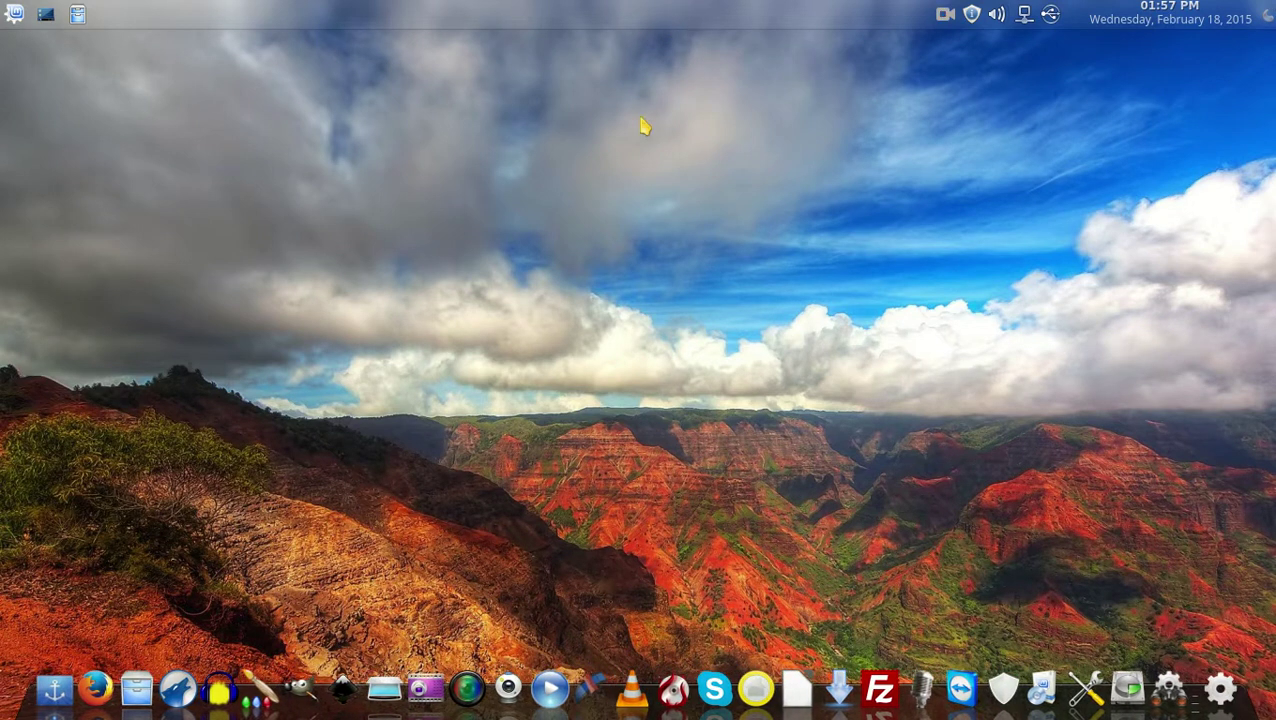
- View the available panel options for the desktop panel
right_click(582, 12)
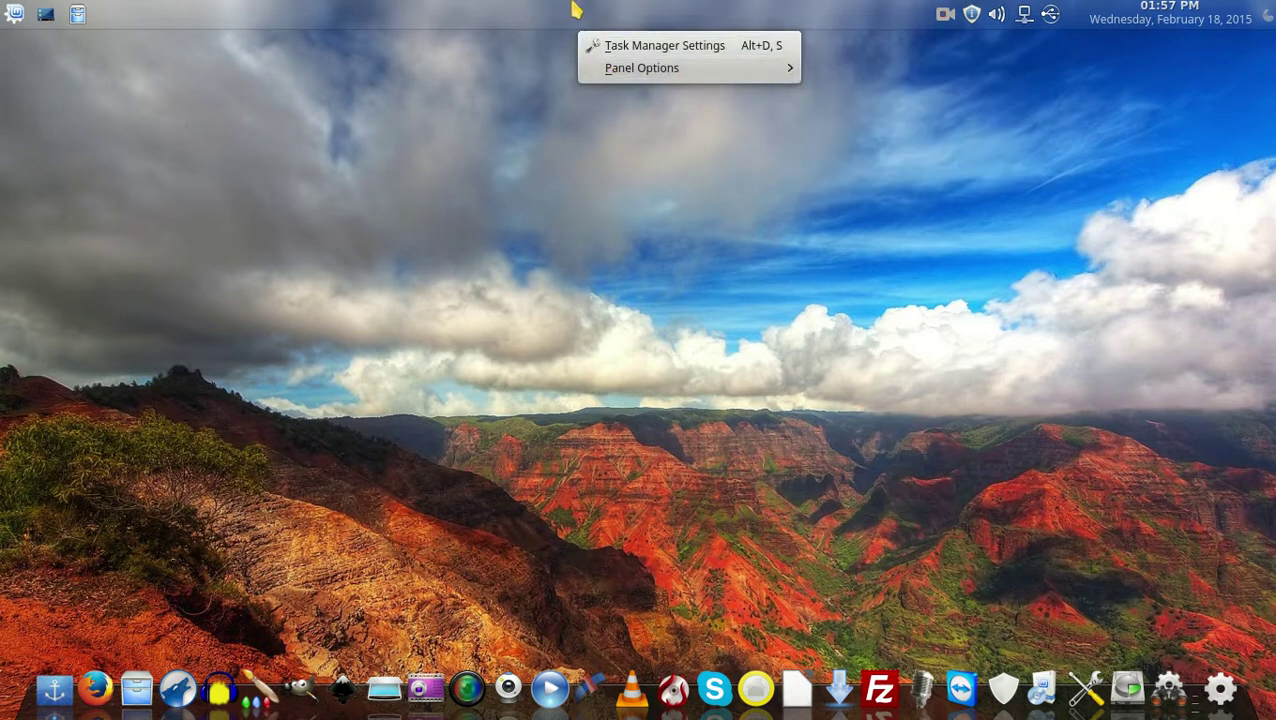
mouse_move(652, 70)
mouse_move(846, 100)
click(870, 145)
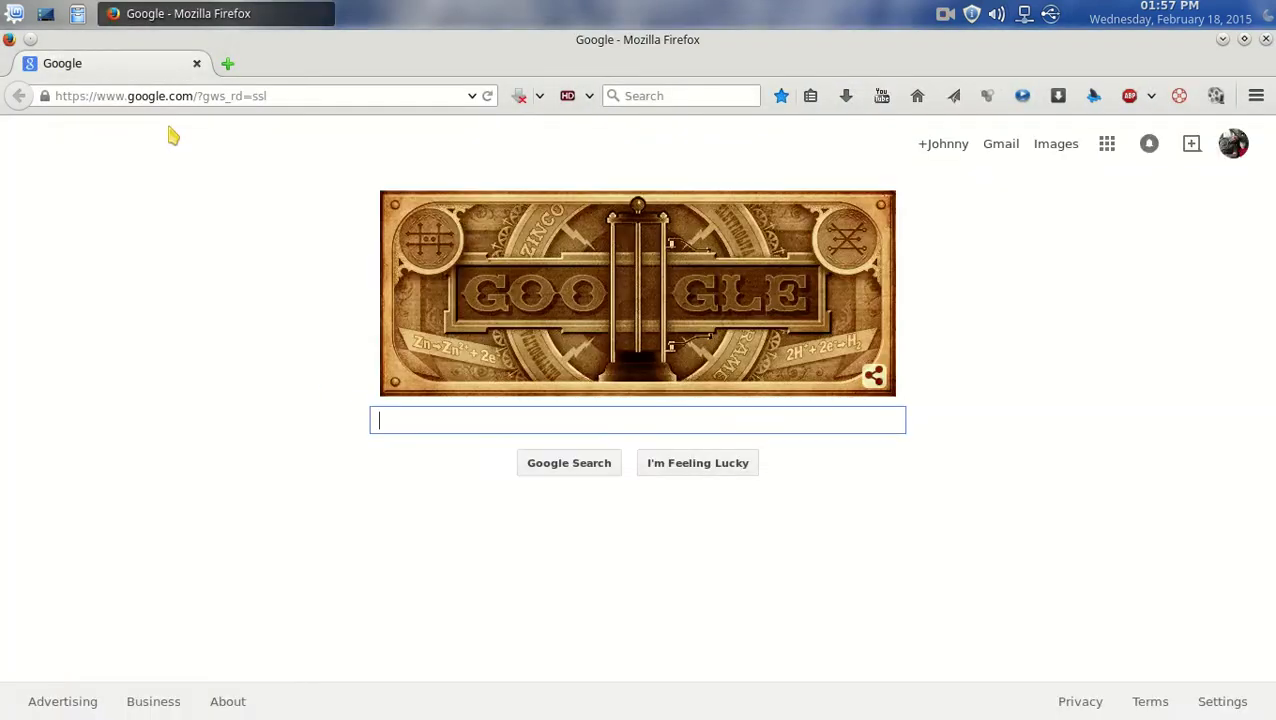
- Close the browser and briefly open Kdenlive and LibreOffice, leaving no application window open
click(1266, 39)
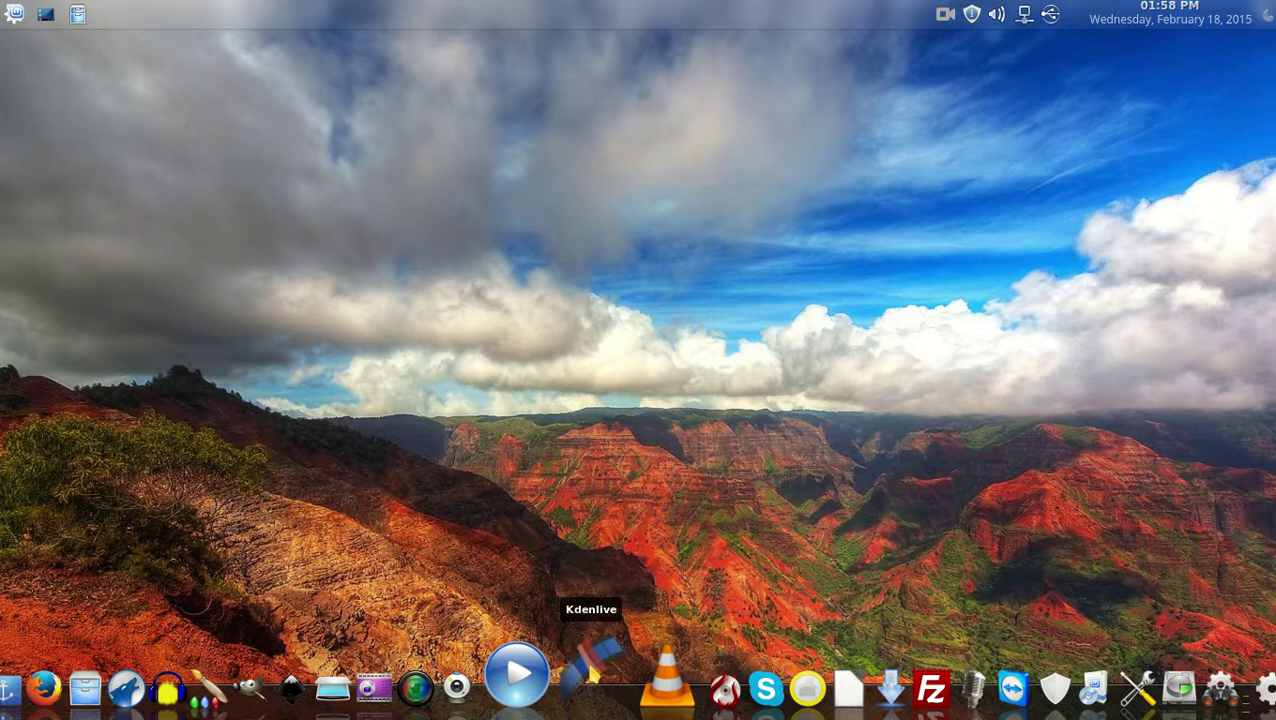
click(592, 676)
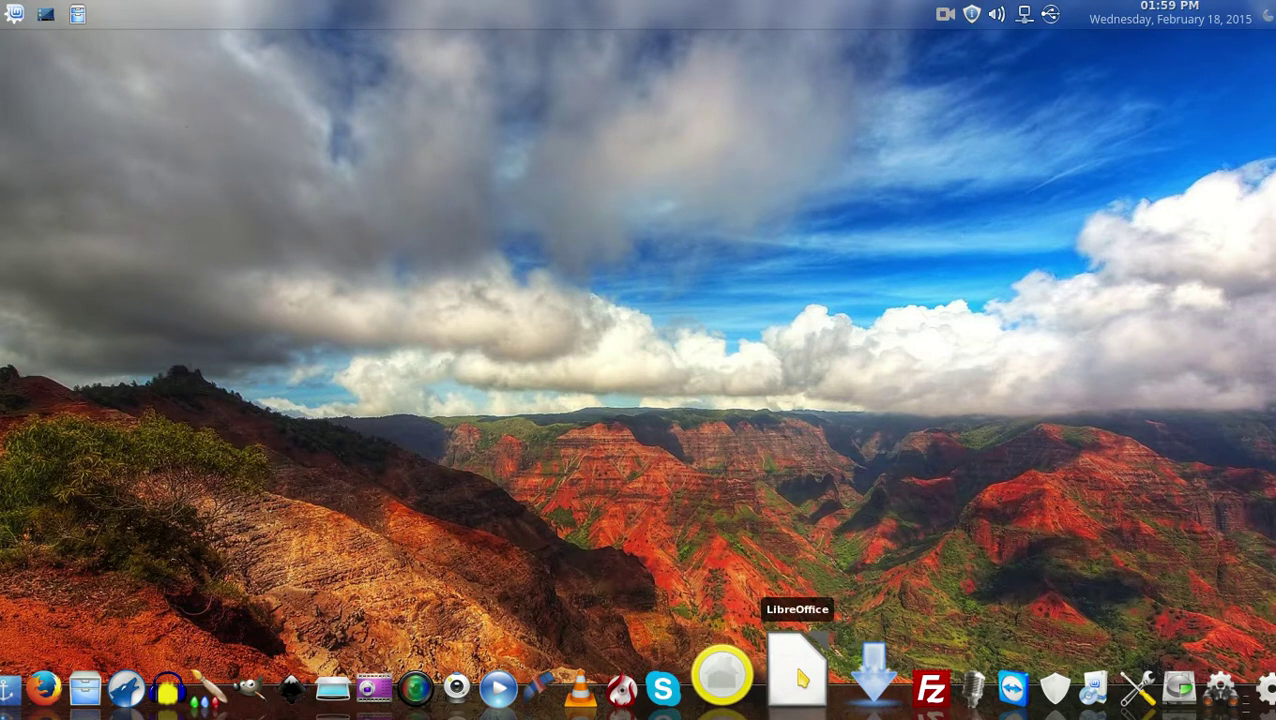
click(800, 678)
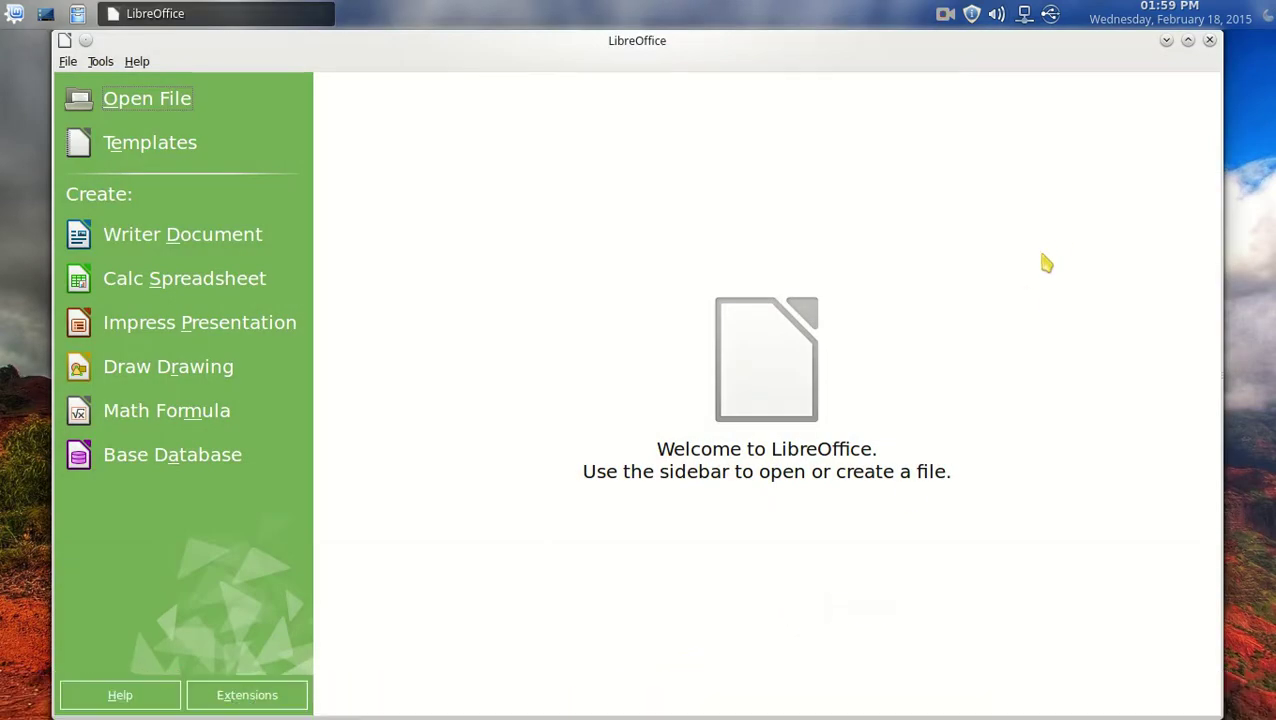
click(1210, 41)
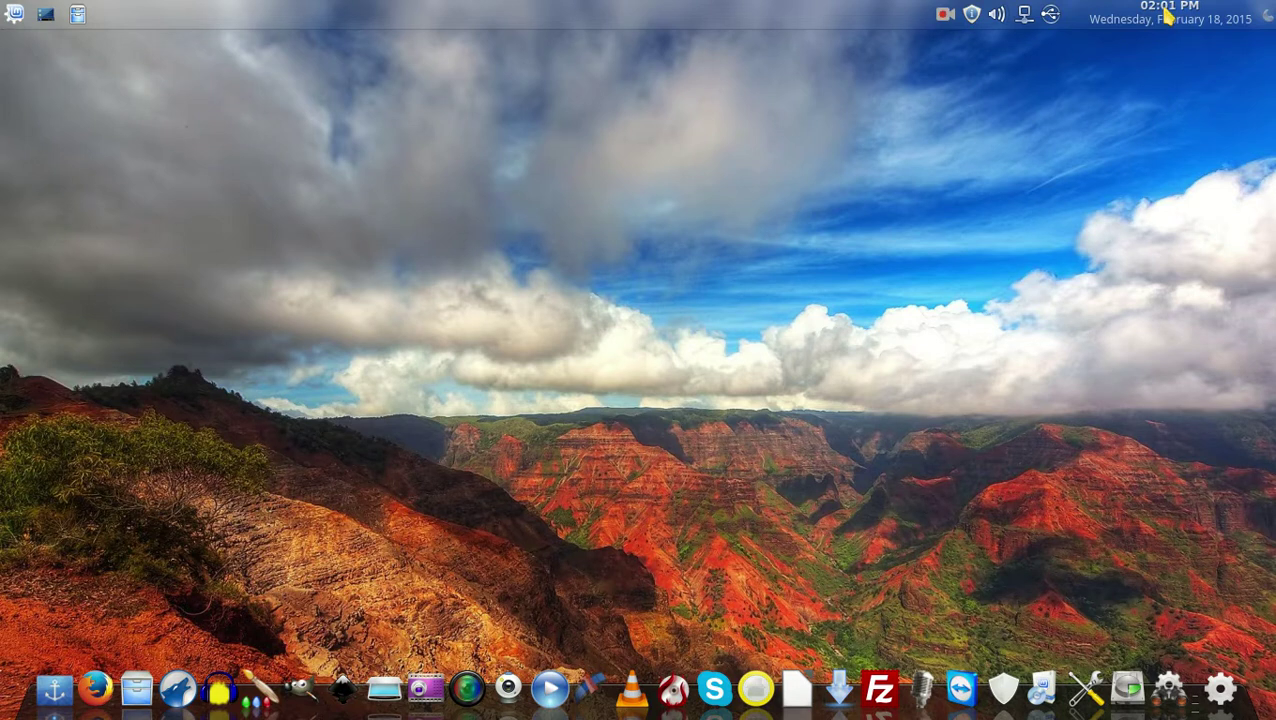
- View the appearance options in the Digital Clock Settings and leave the dialog without applying anything
right_click(1167, 14)
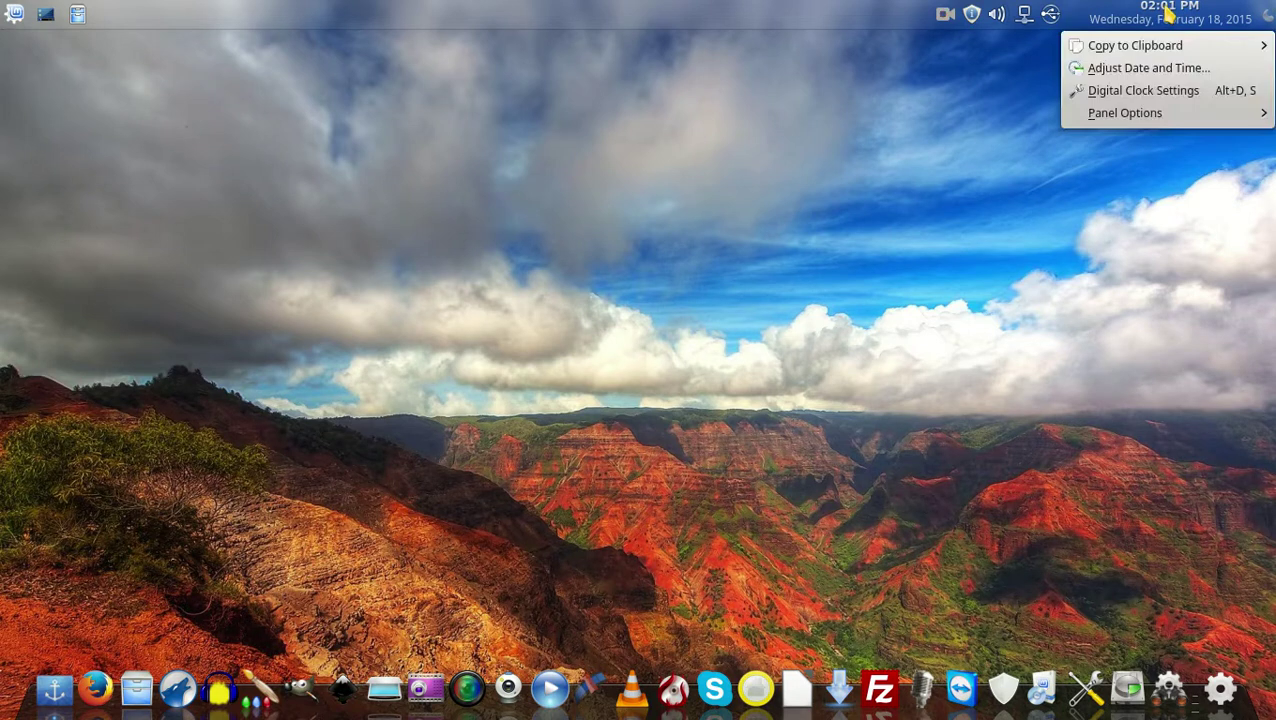
click(1152, 92)
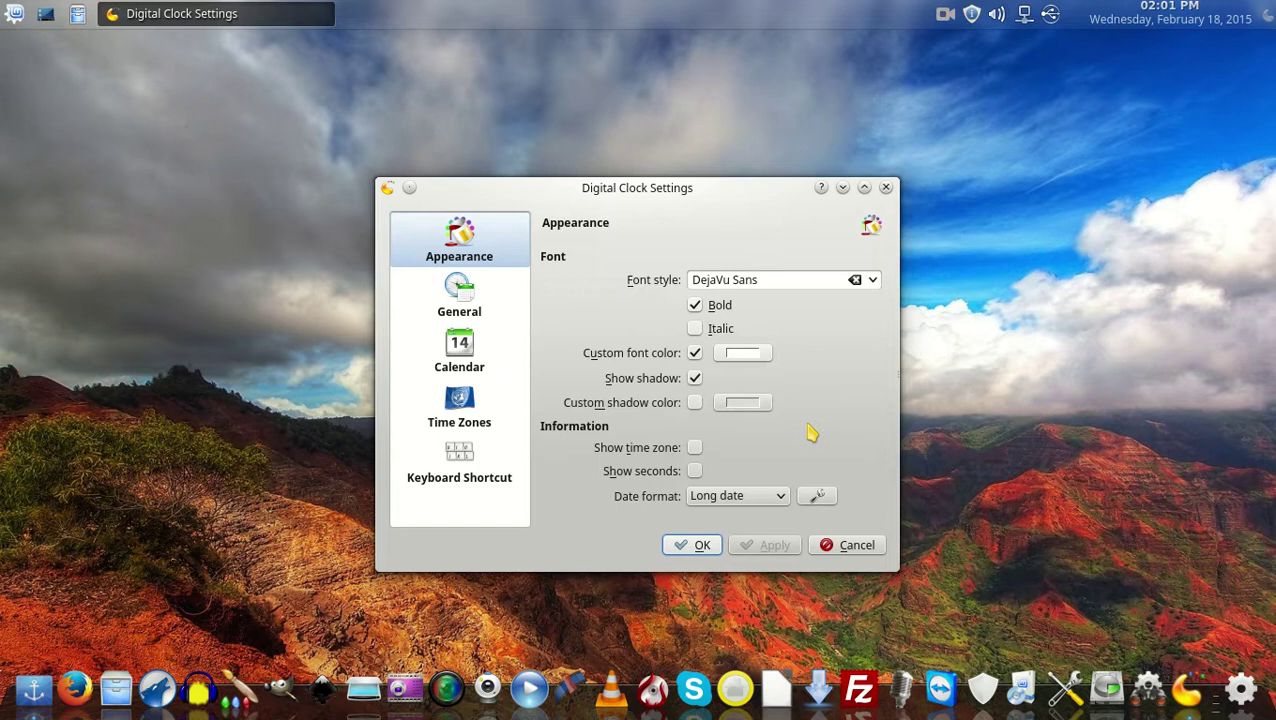
click(858, 545)
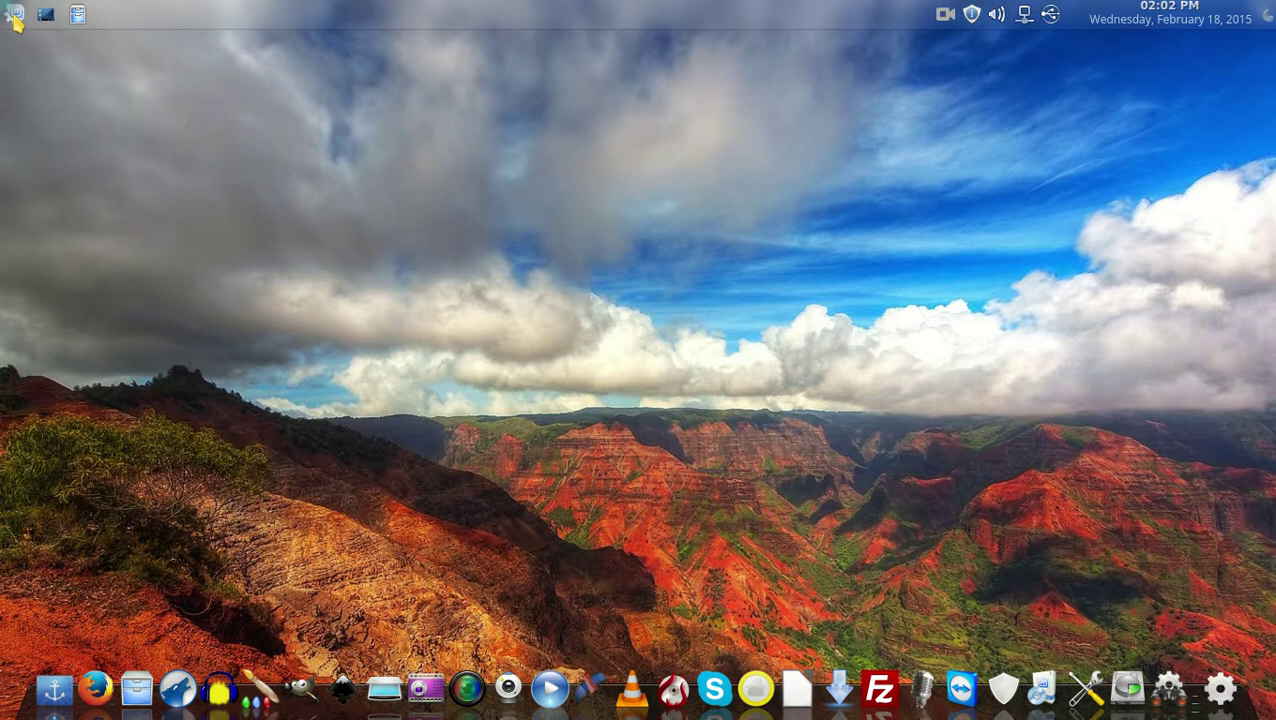
- Search the application launcher for "domain", launch Domain Blocker and authorize it with the account password
click(15, 17)
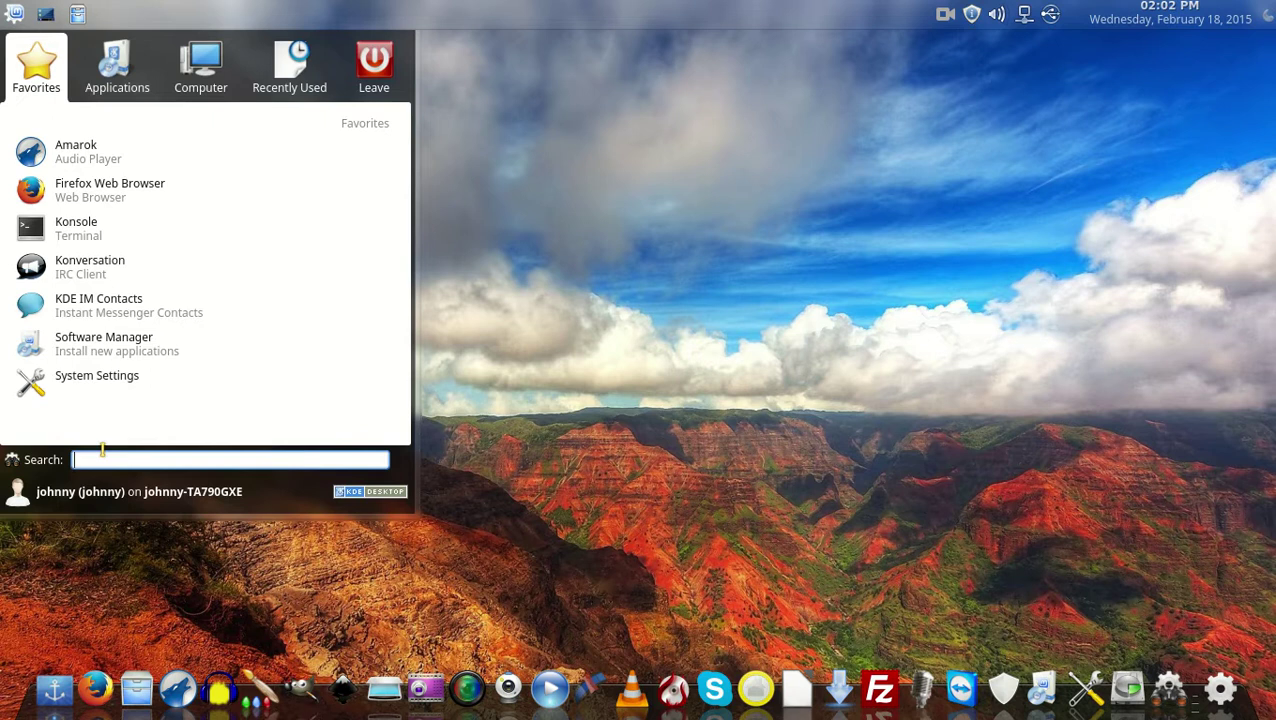
text(doma)
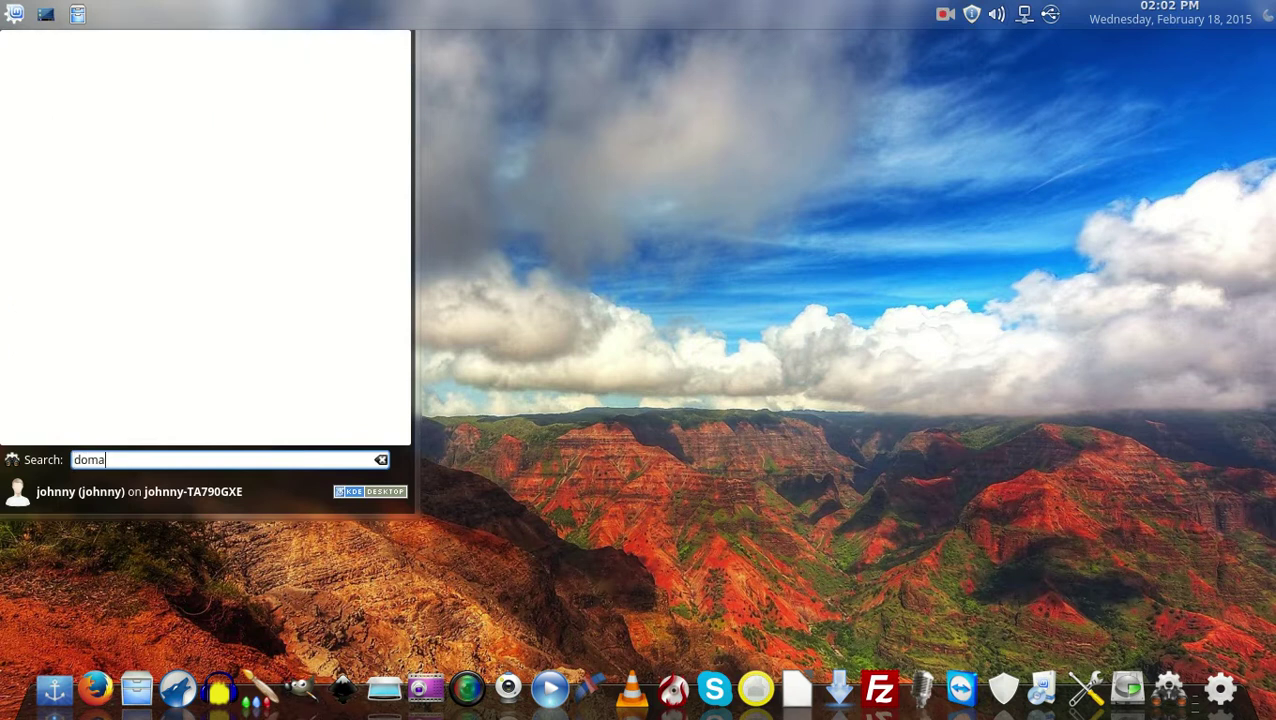
text(in)
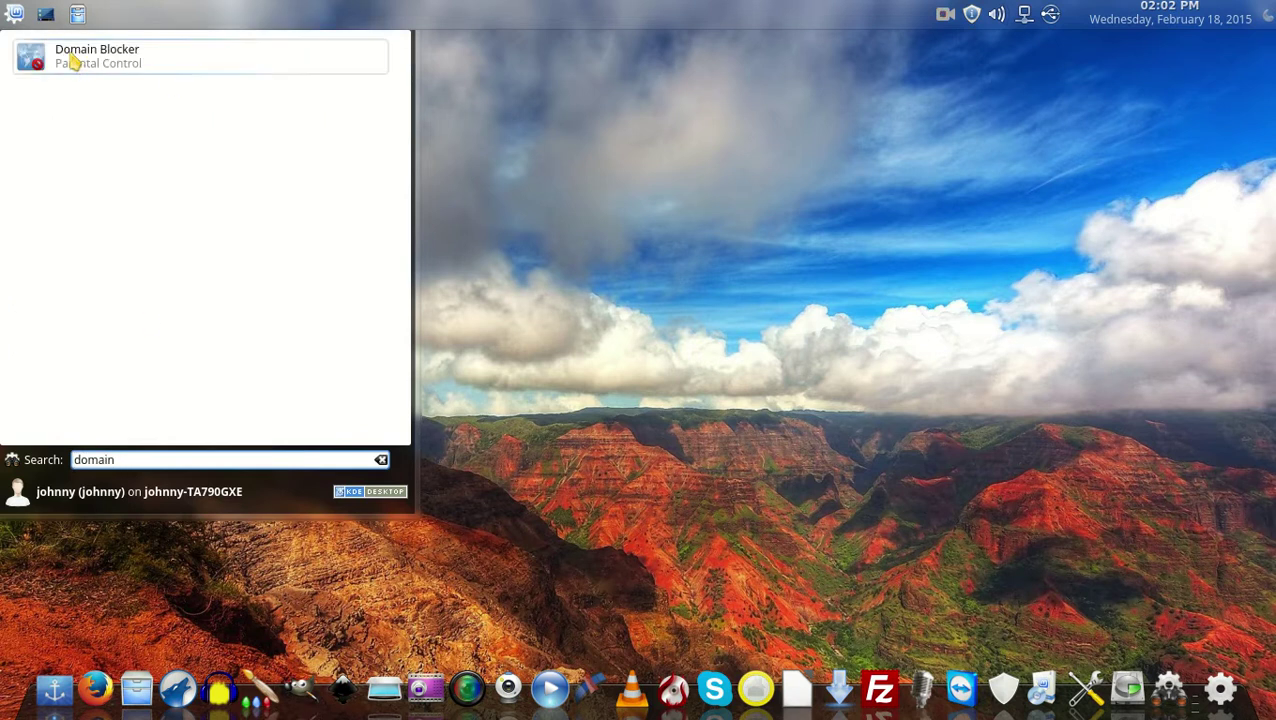
click(110, 62)
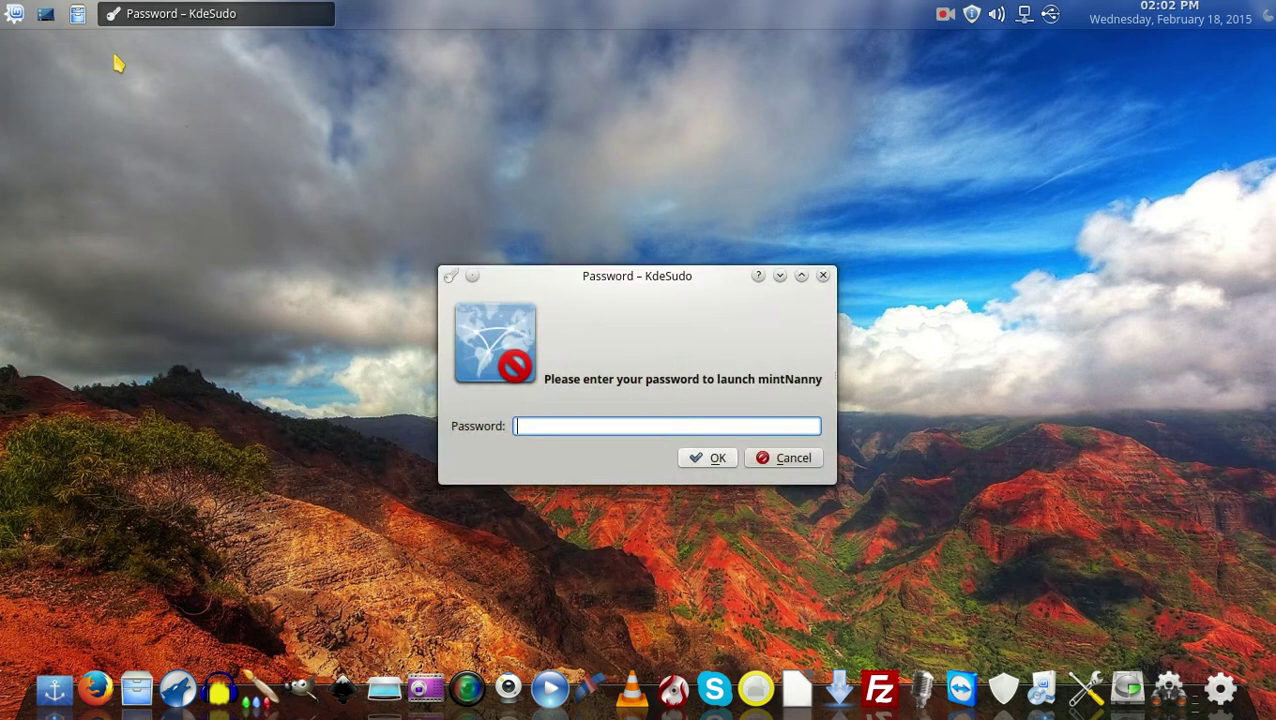
text(••••••)
key(Return)
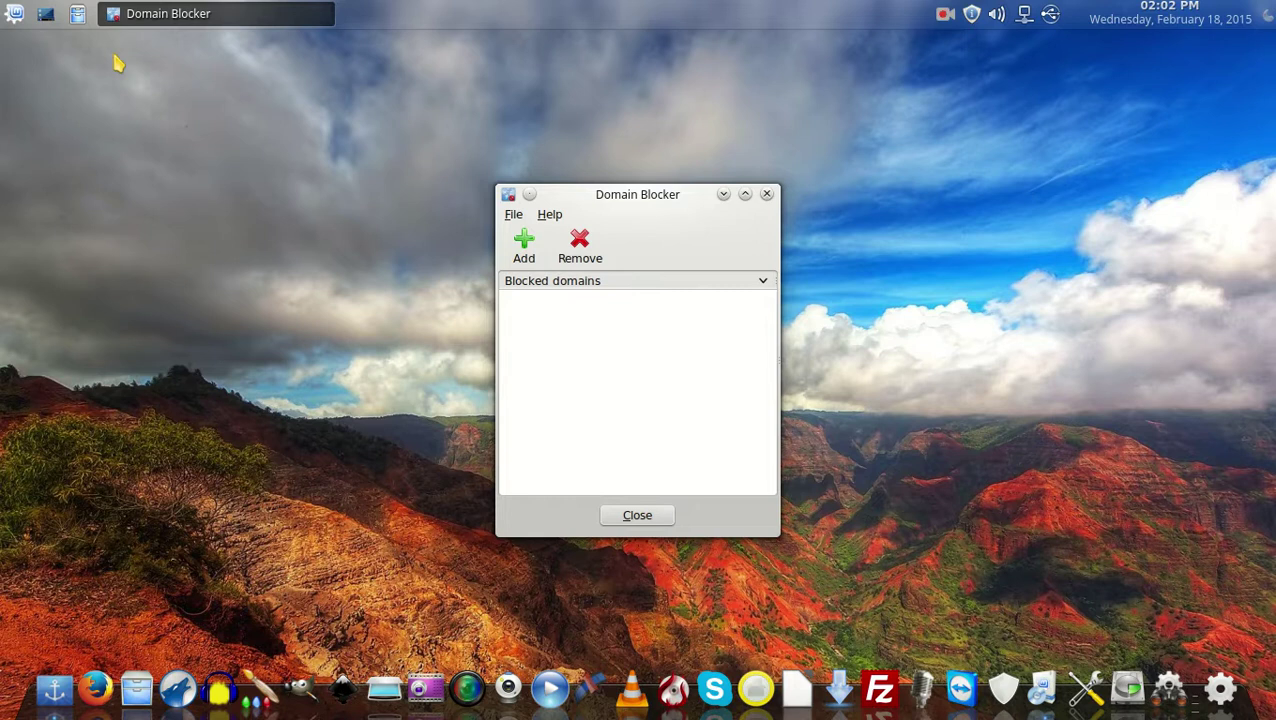
click(523, 248)
text(w)
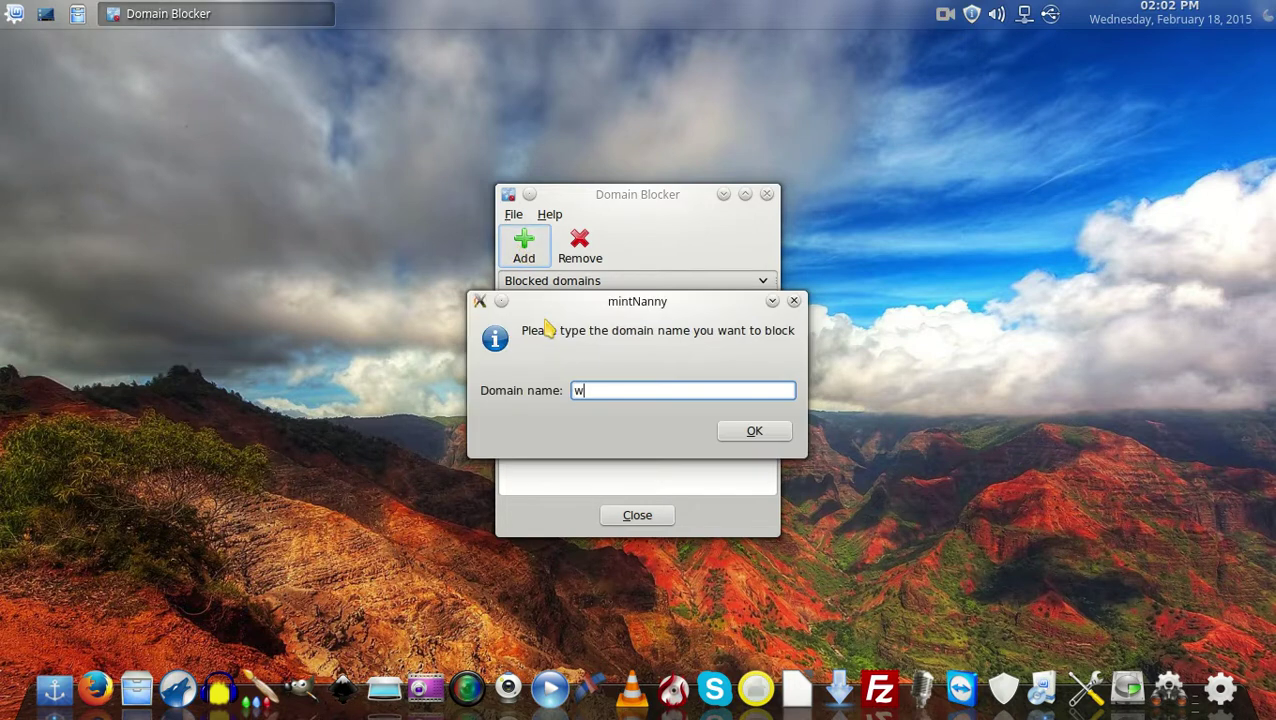
text(ww.google.com)
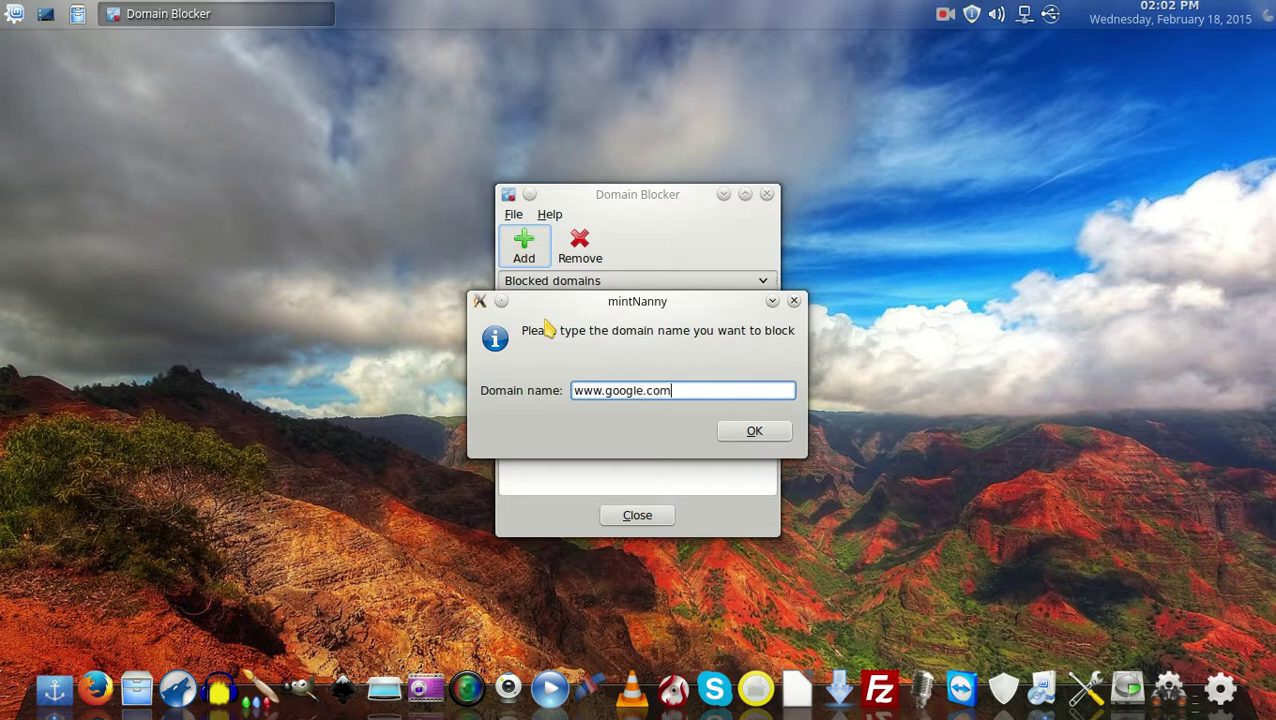
click(738, 432)
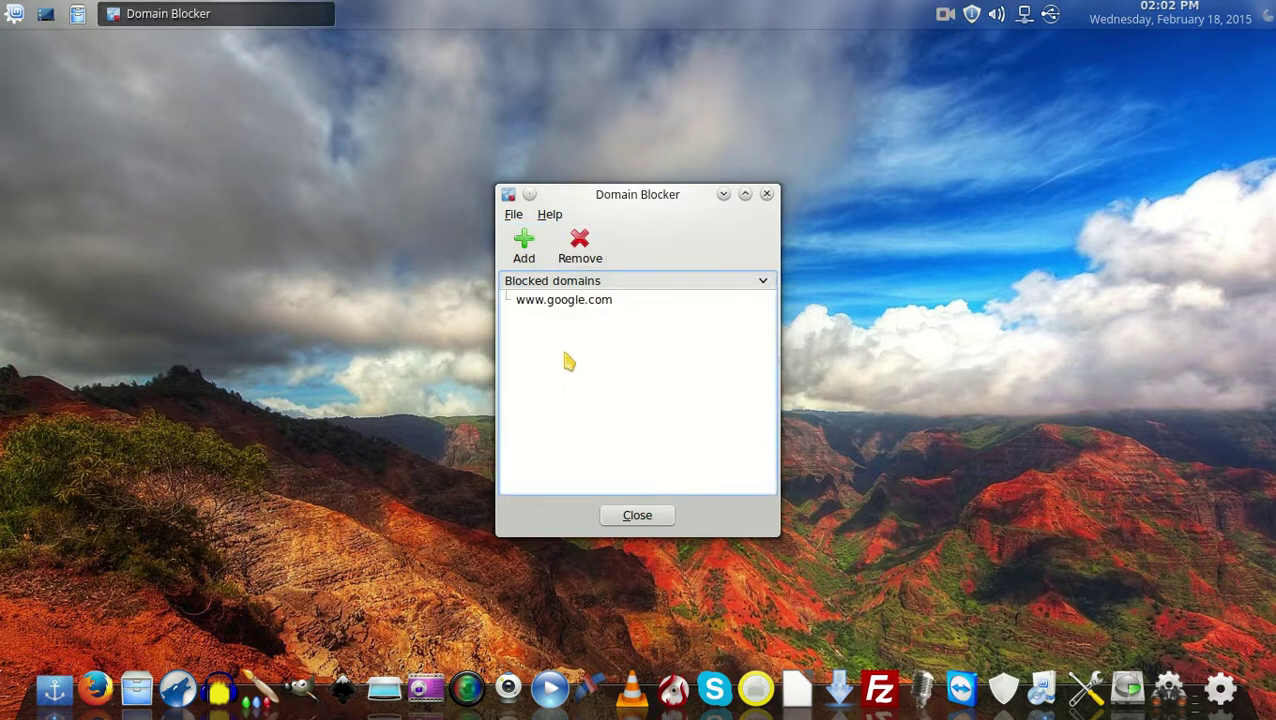
click(634, 516)
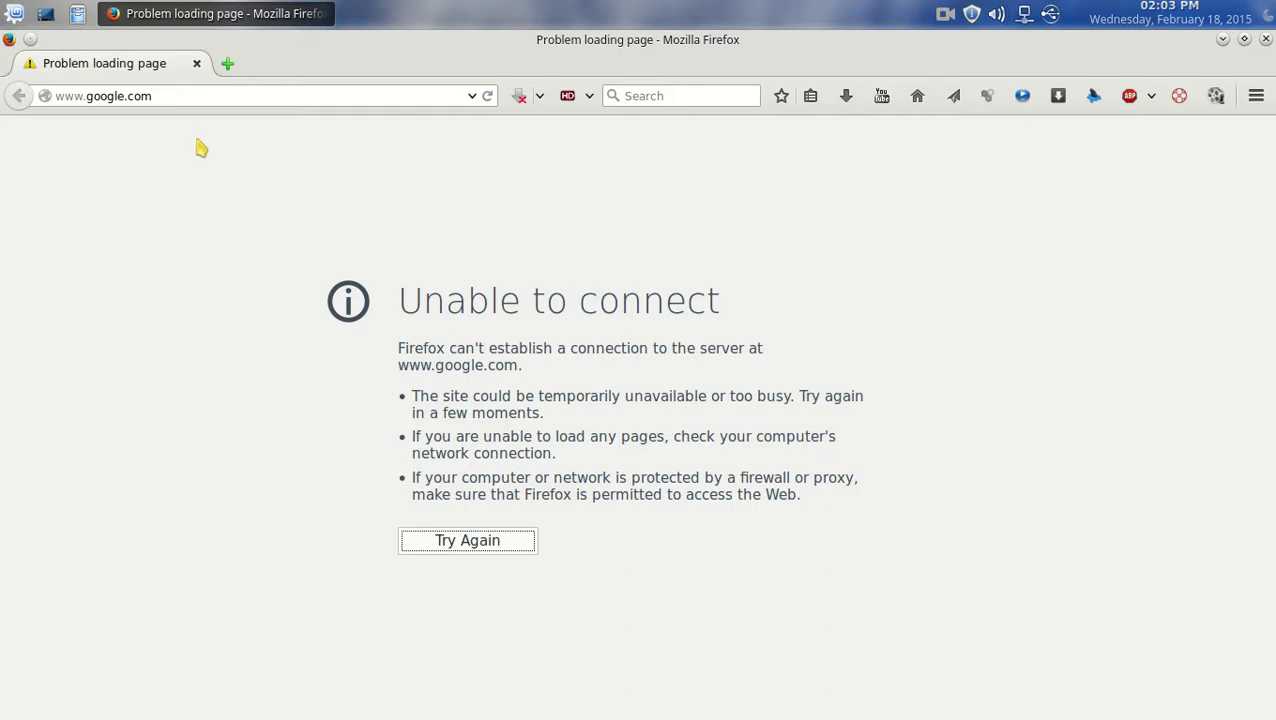
click(175, 97)
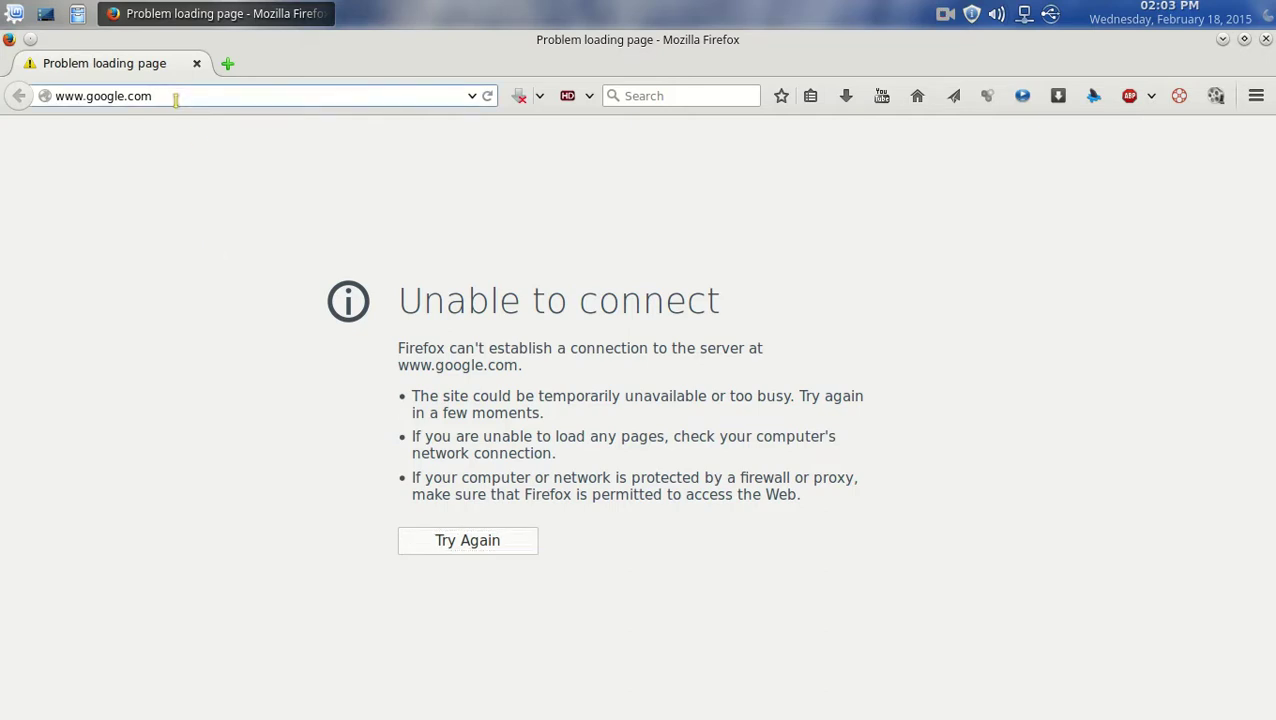
text(/stats)
key(Return)
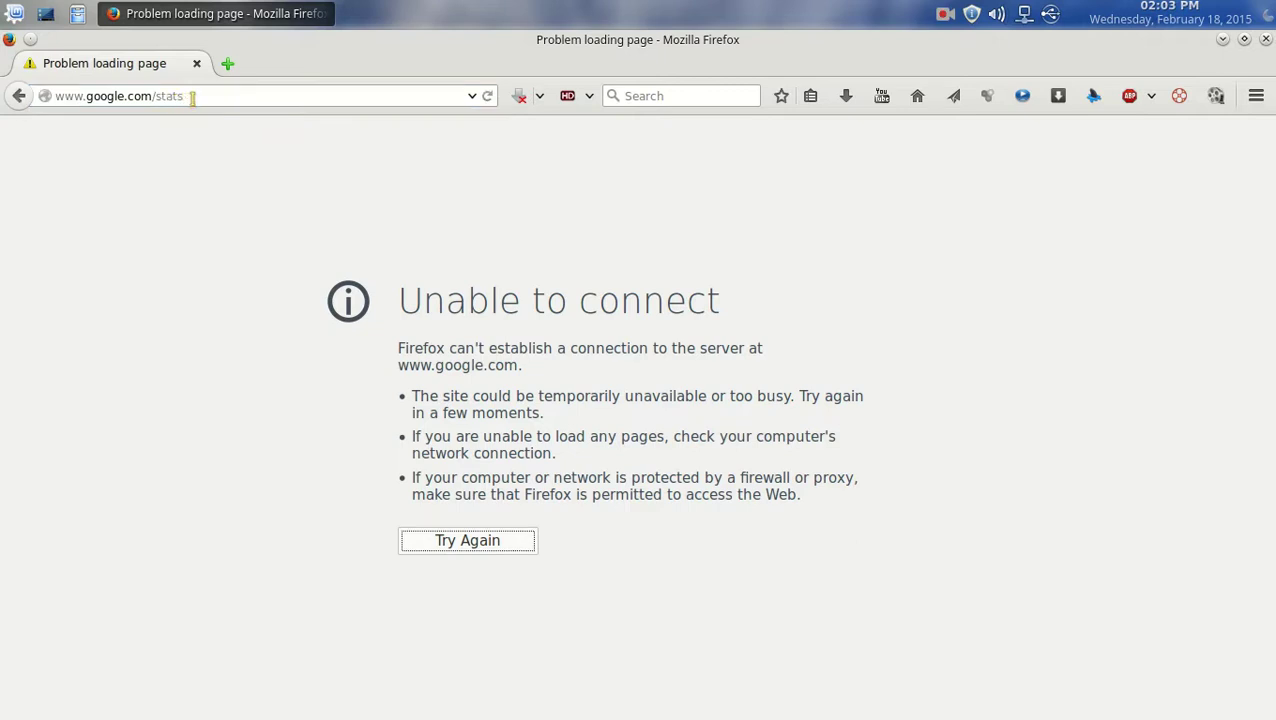
click(192, 97)
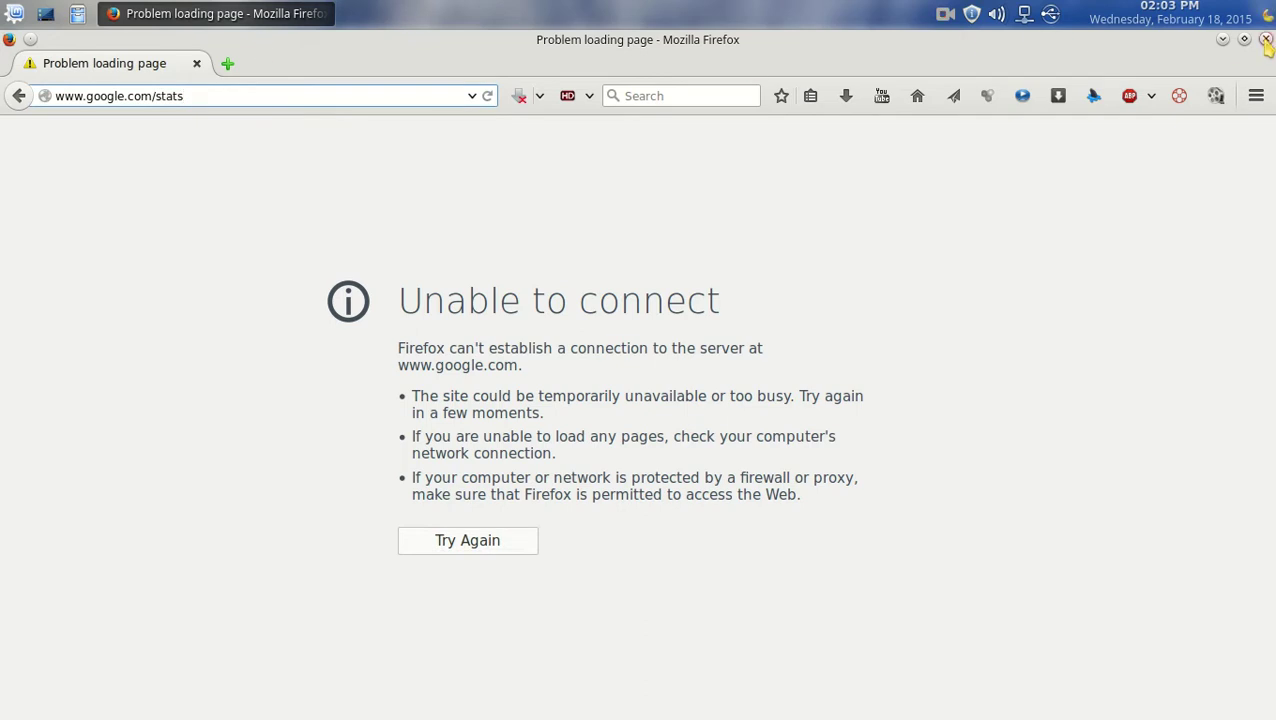
click(1266, 40)
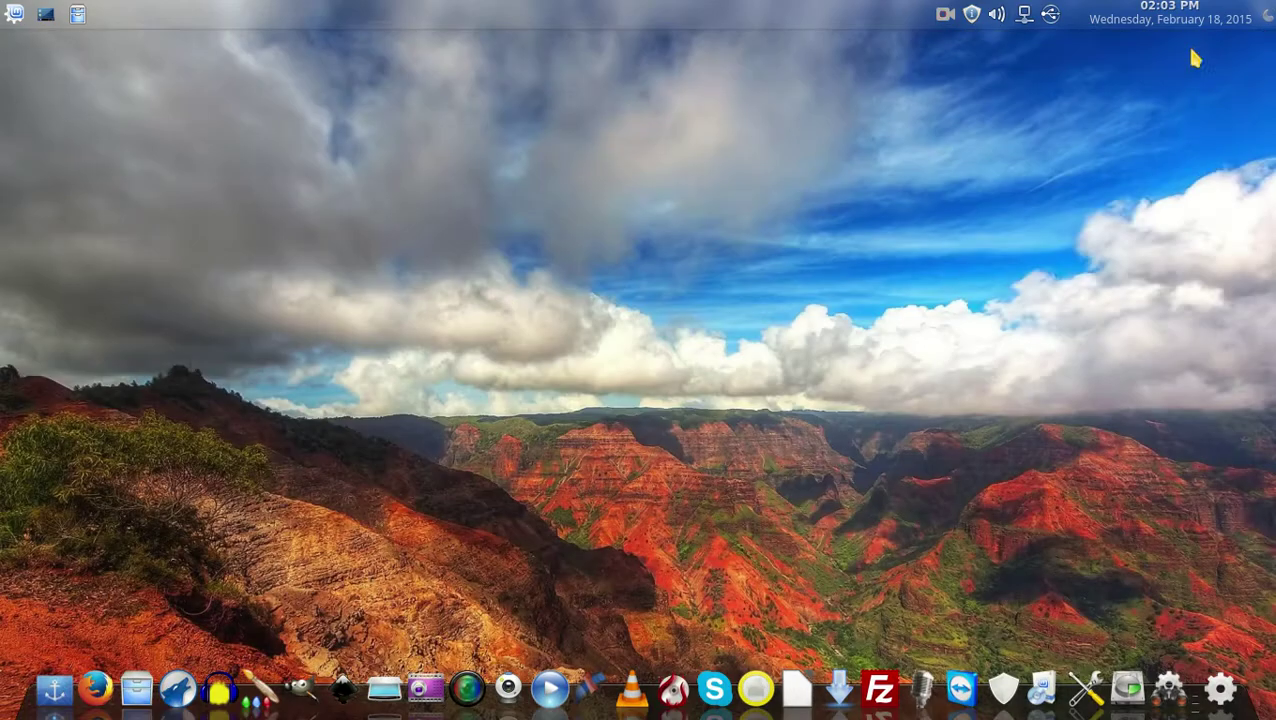
- Reopen Domain Blocker from the recently used programs and authorize it with the account password
click(14, 14)
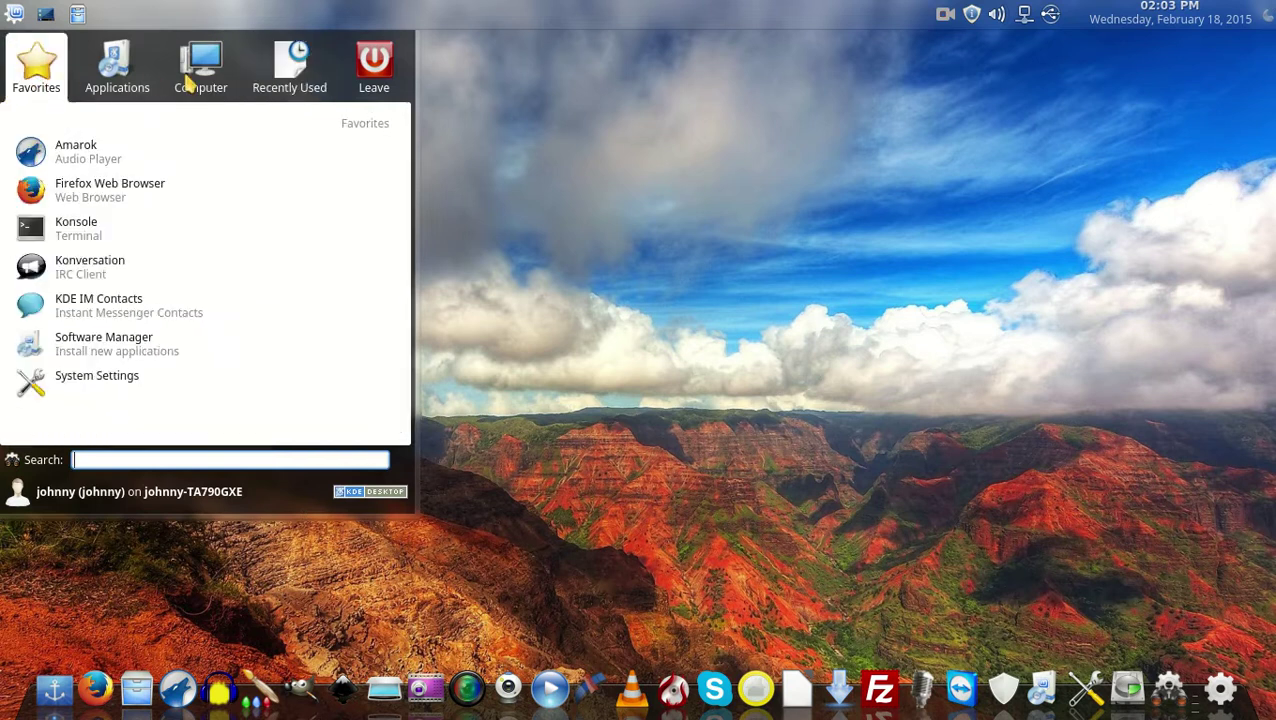
mouse_move(285, 85)
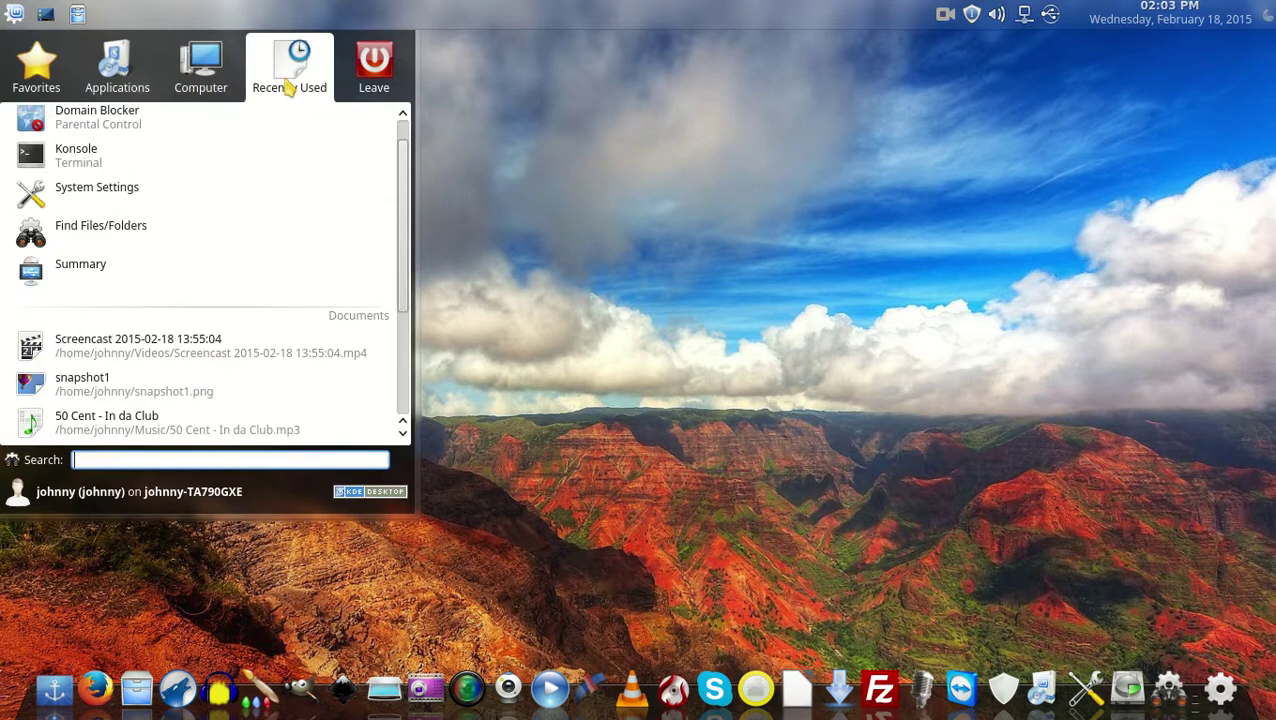
click(141, 134)
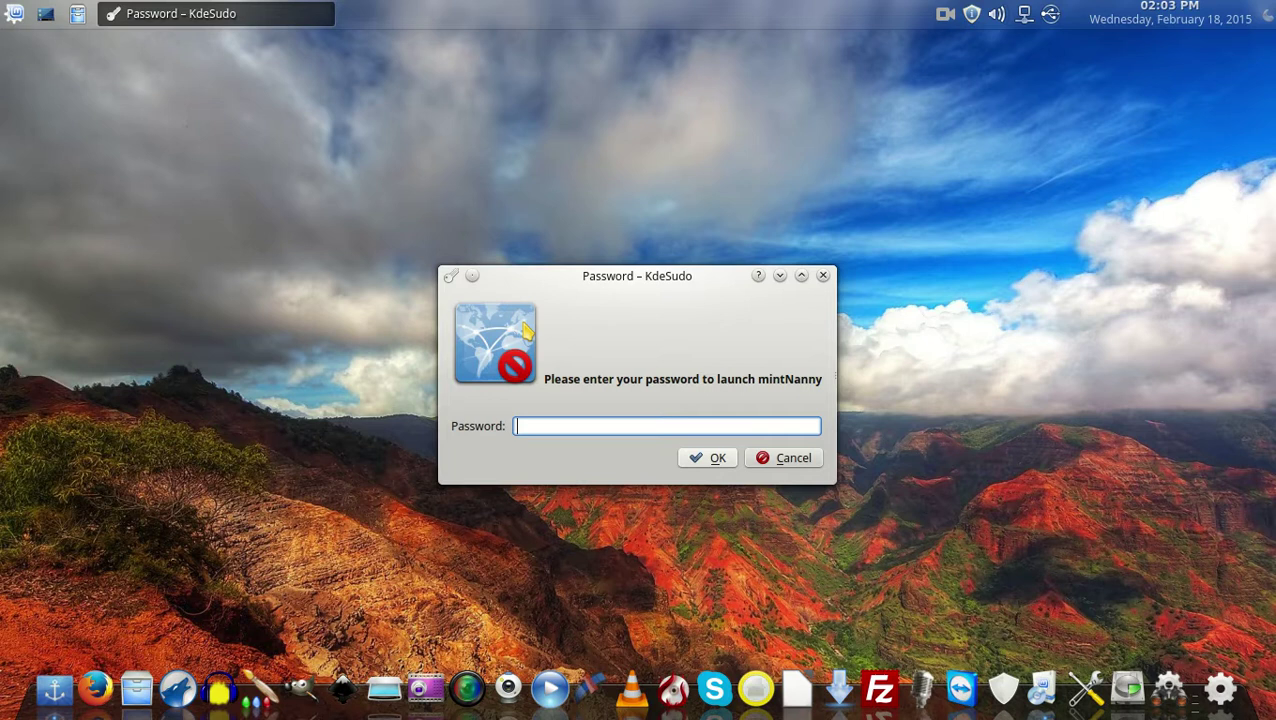
text(******)
key(Return)
click(548, 300)
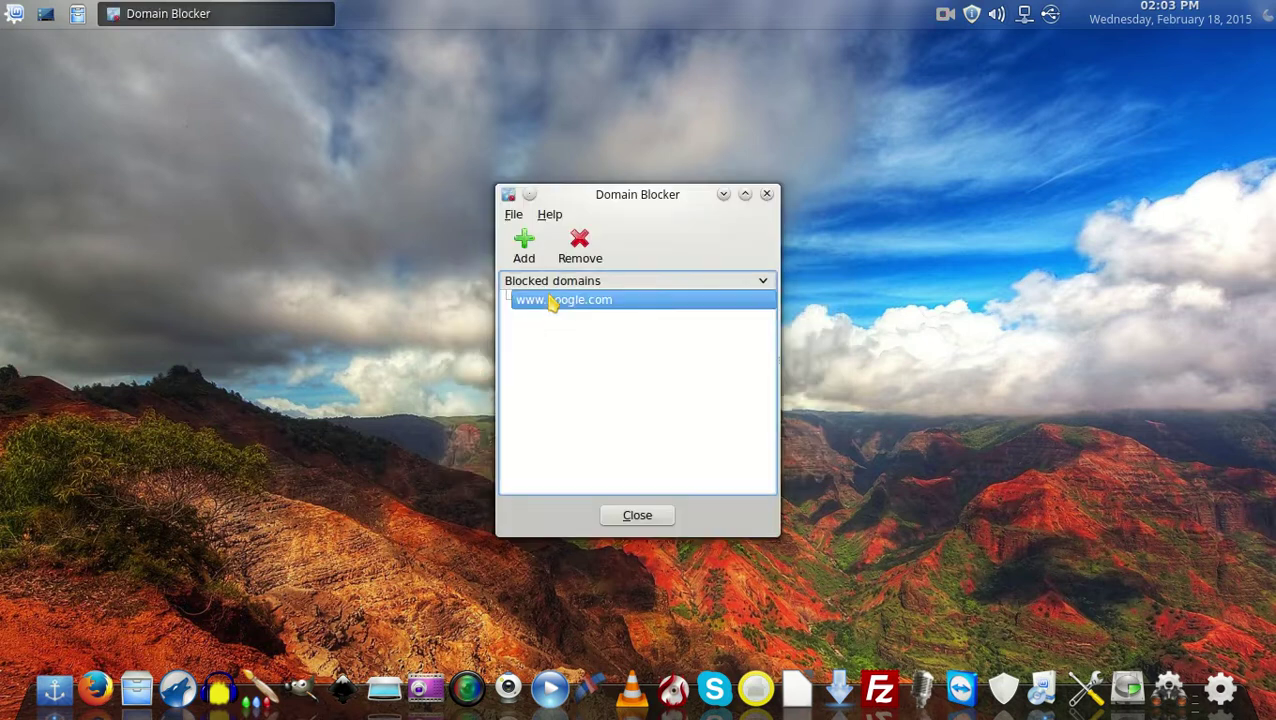
click(570, 247)
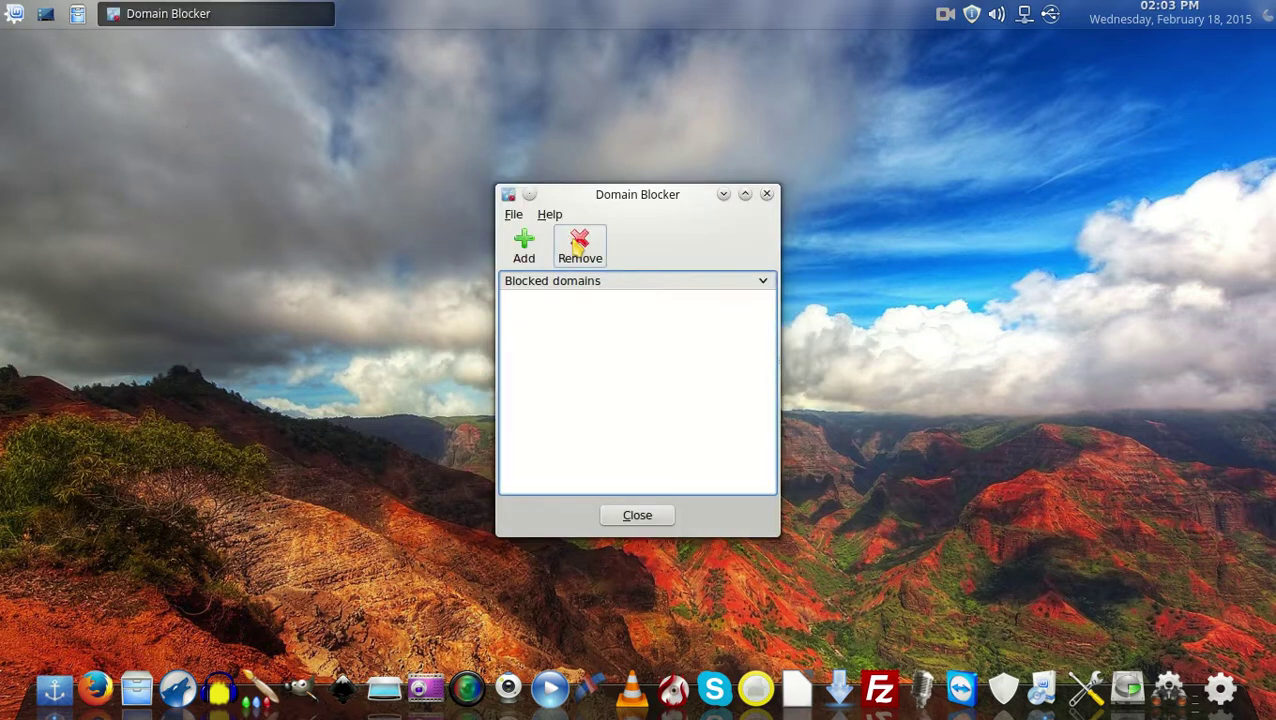
click(630, 515)
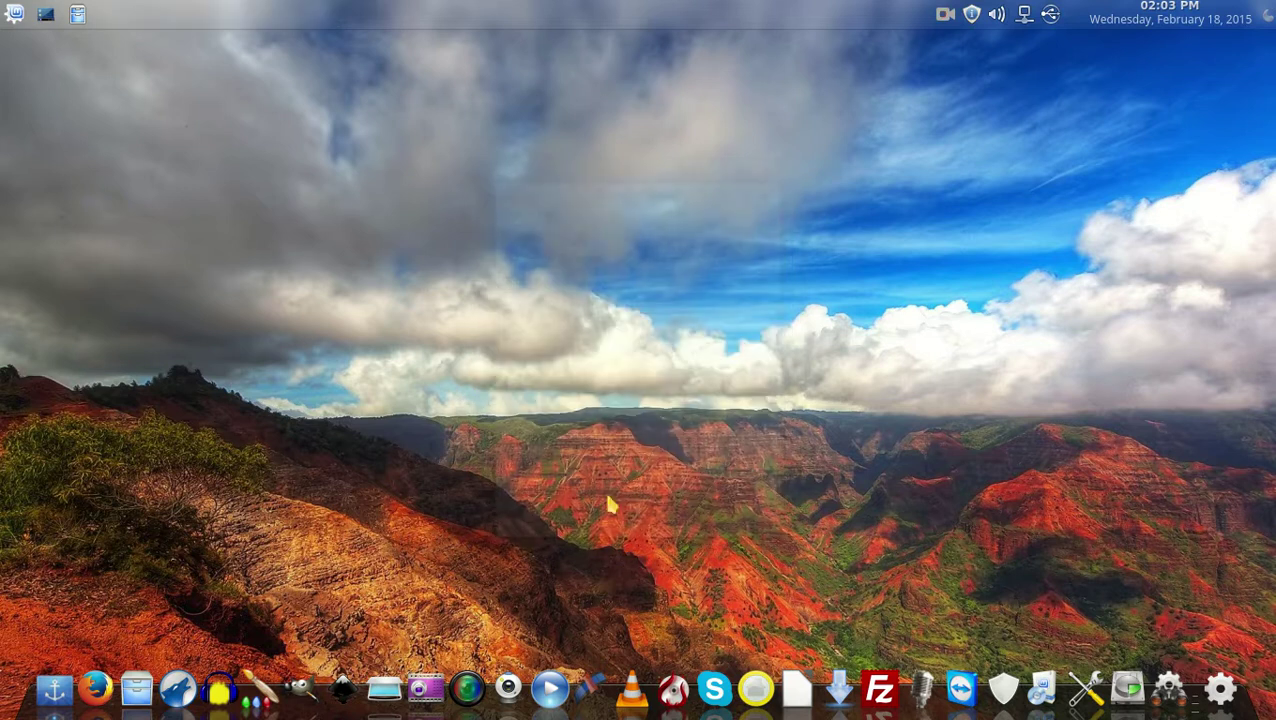
- Open Firefox to check access to the Google home page, and close the browser
click(14, 13)
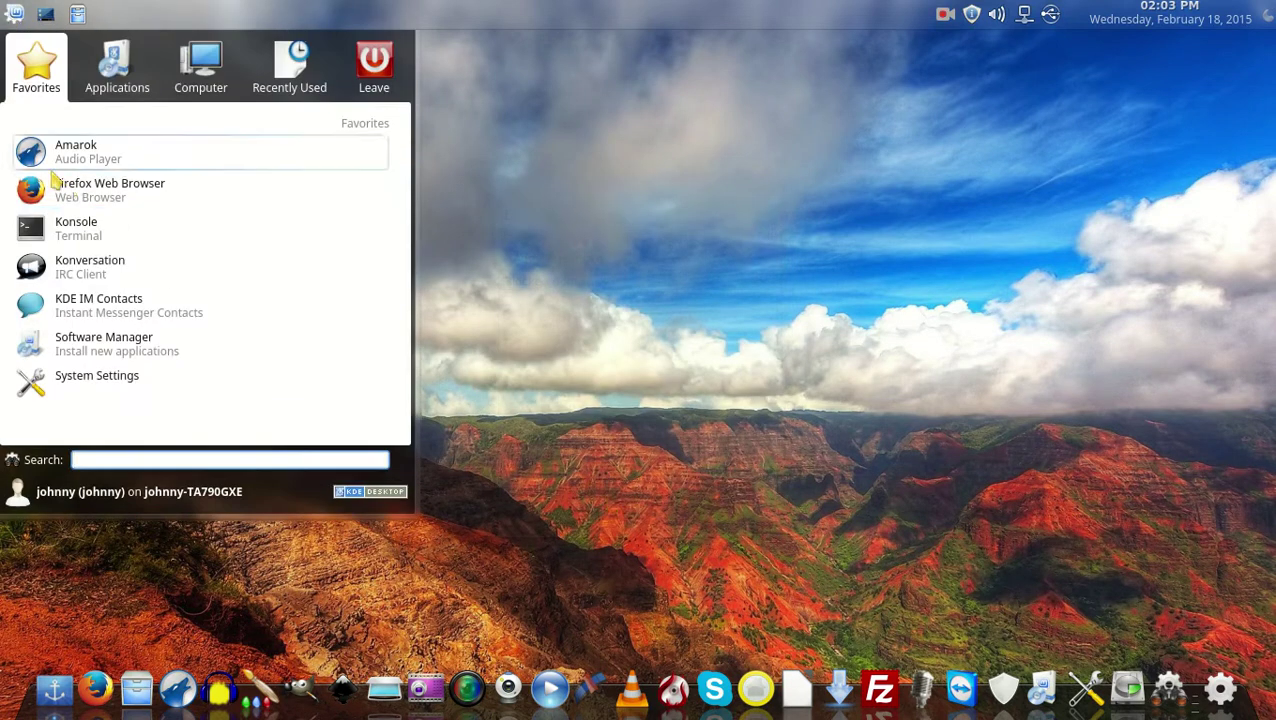
click(60, 189)
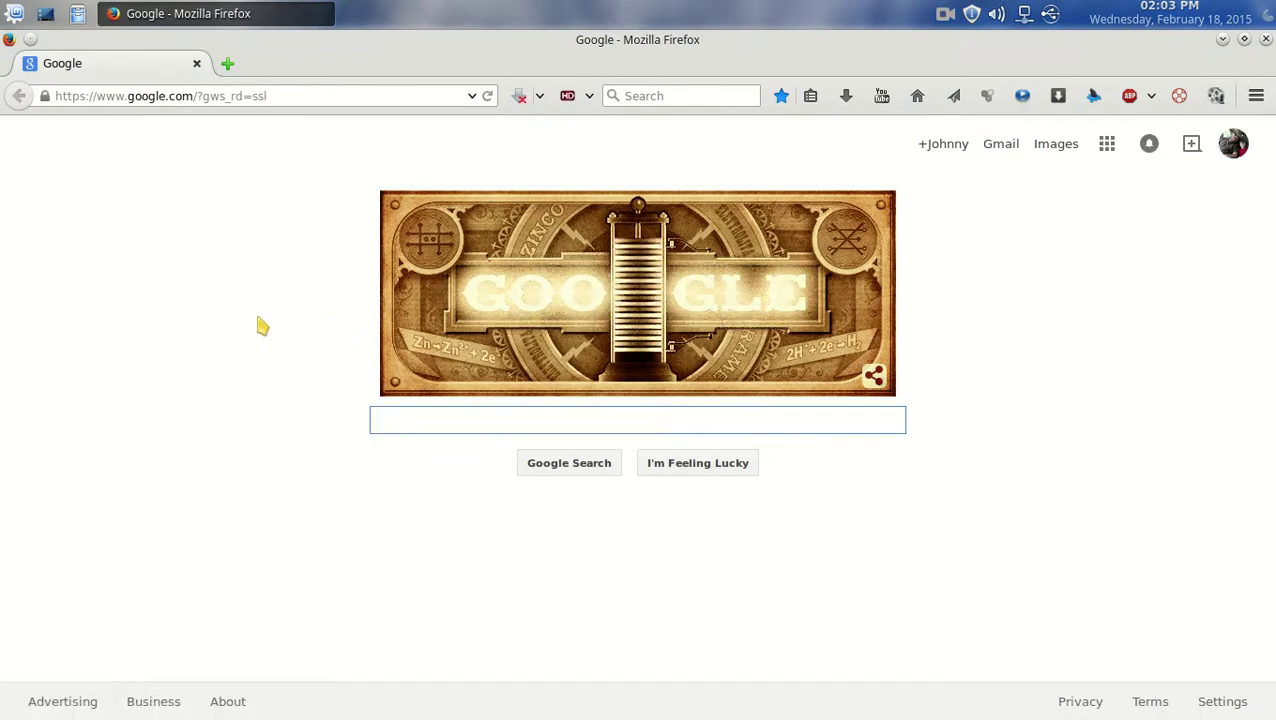
click(1266, 39)
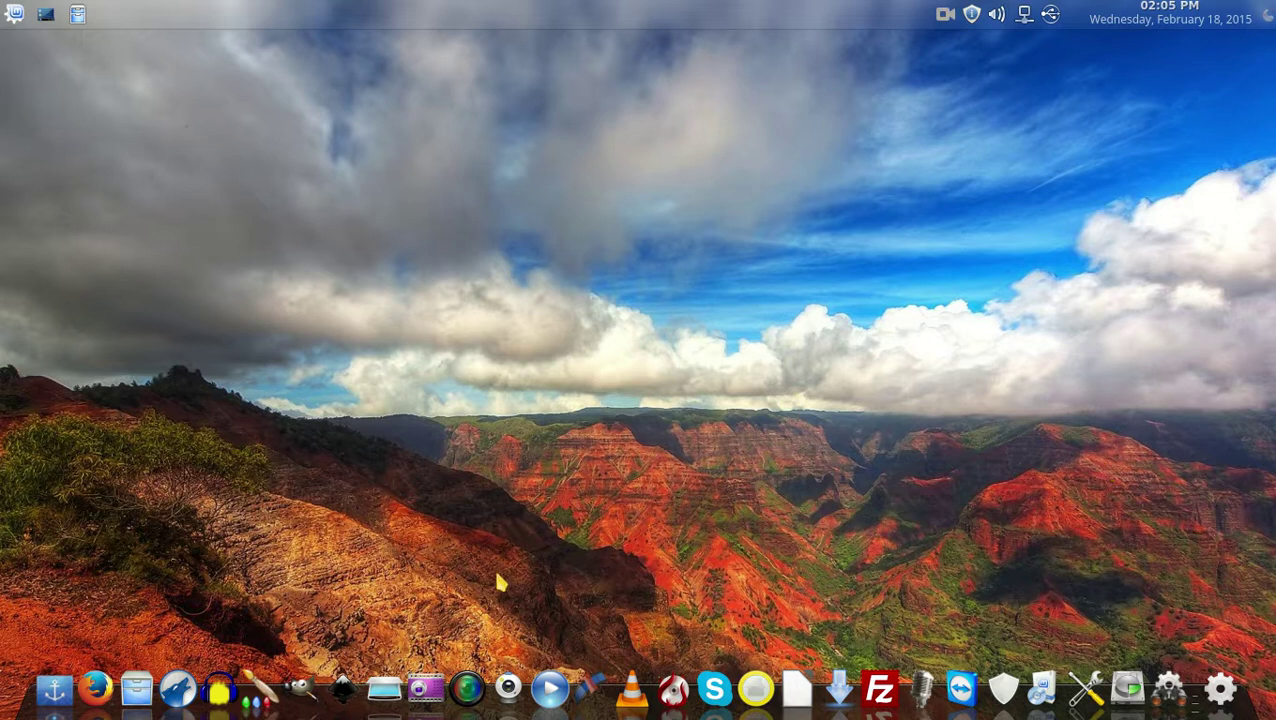
- Open Firefox, search Google for "google chrome browser" and open the Chrome Browser desktop page from the results
click(94, 670)
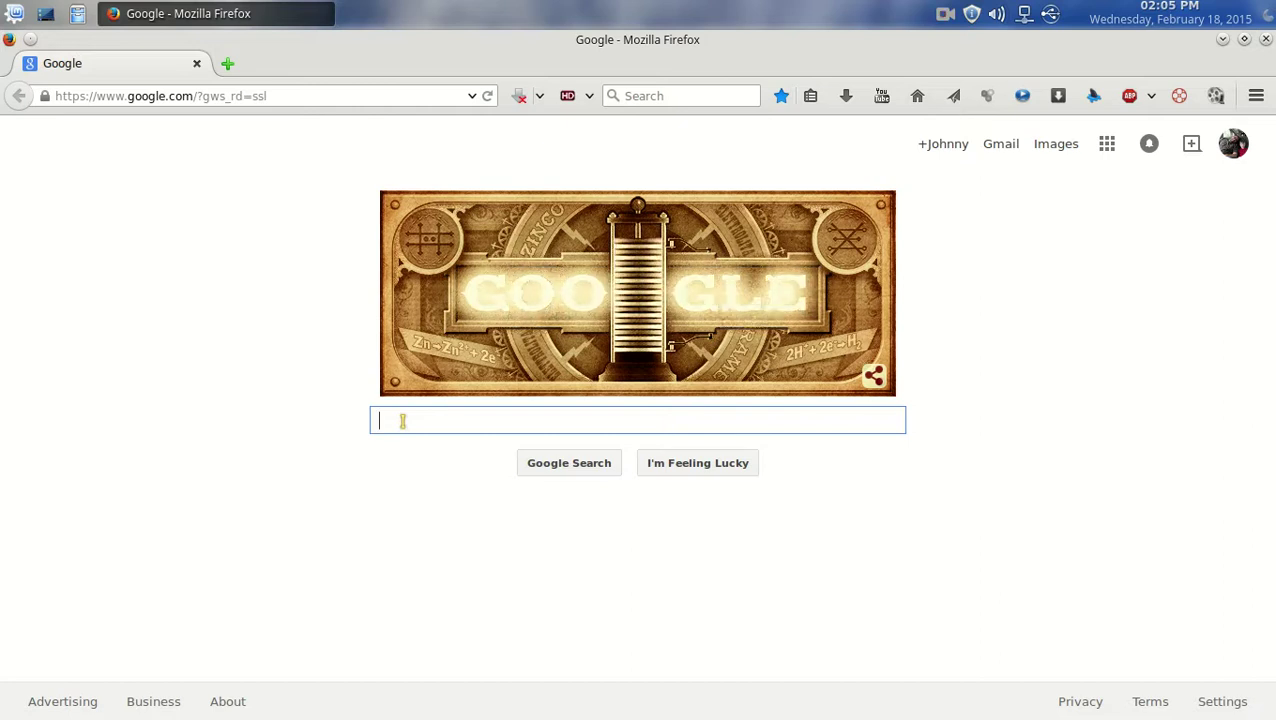
text(go)
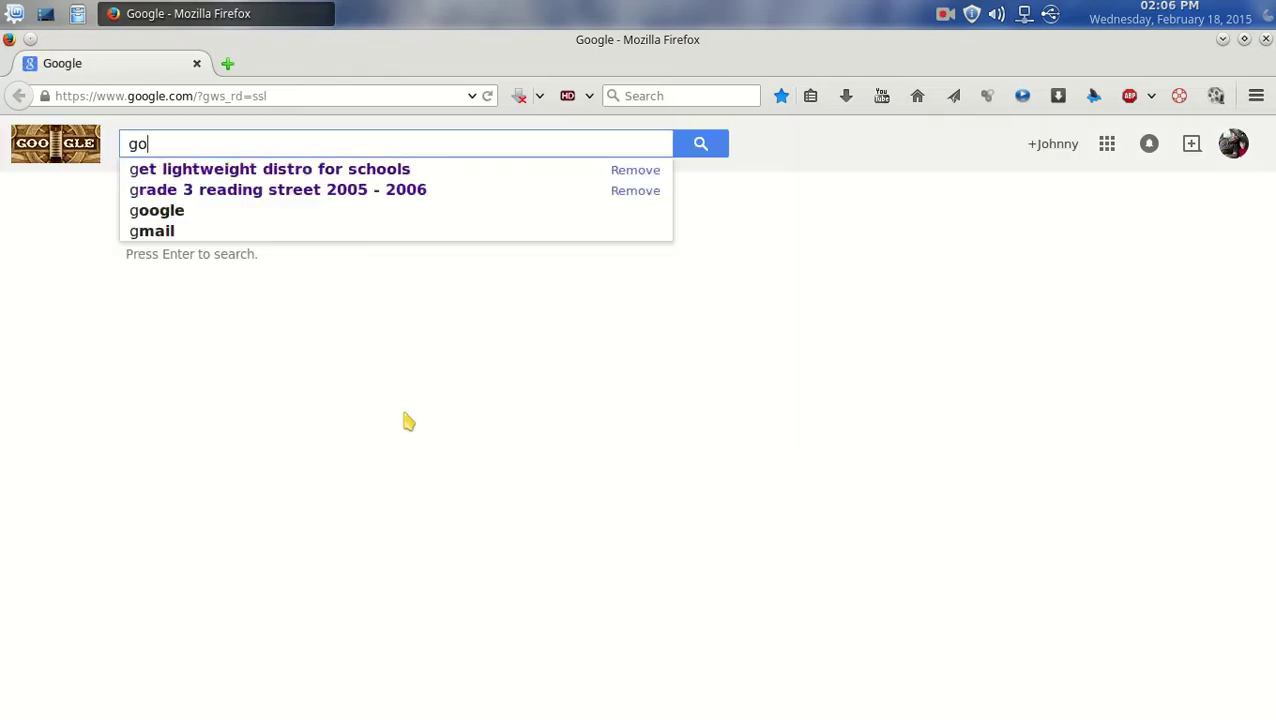
text(ogle chrome bo)
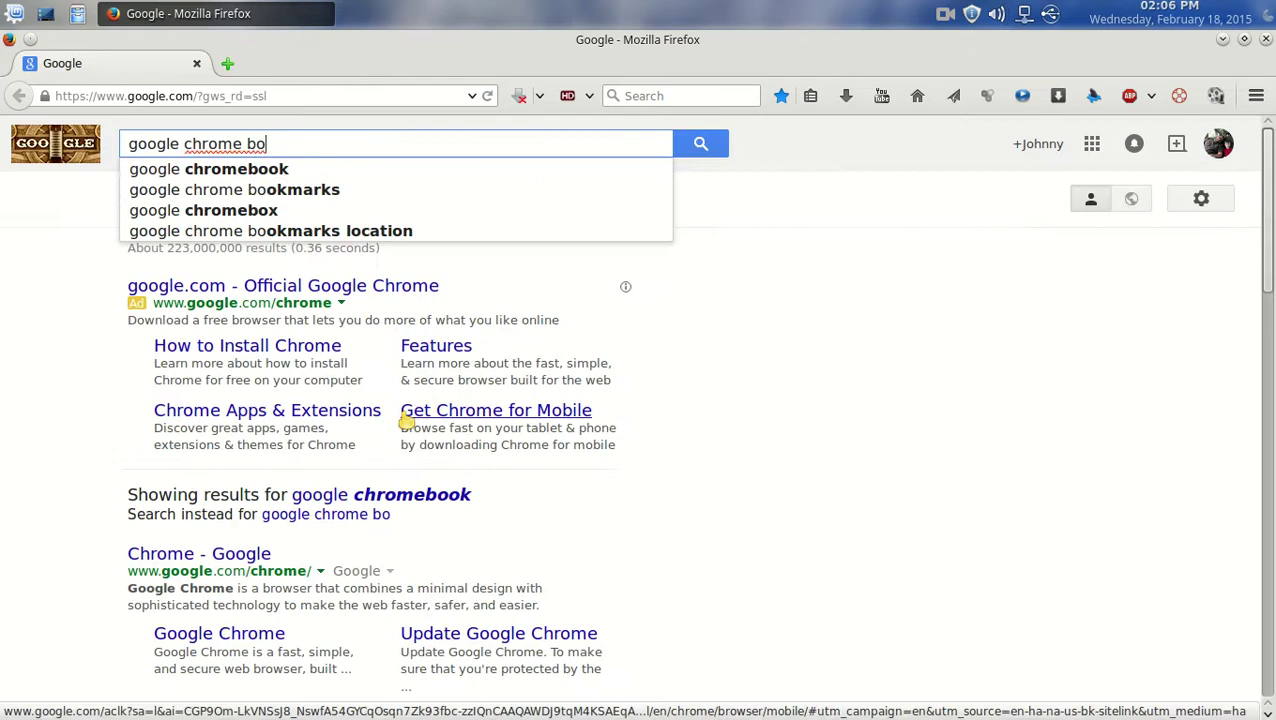
key(BackSpace)
text(rowser)
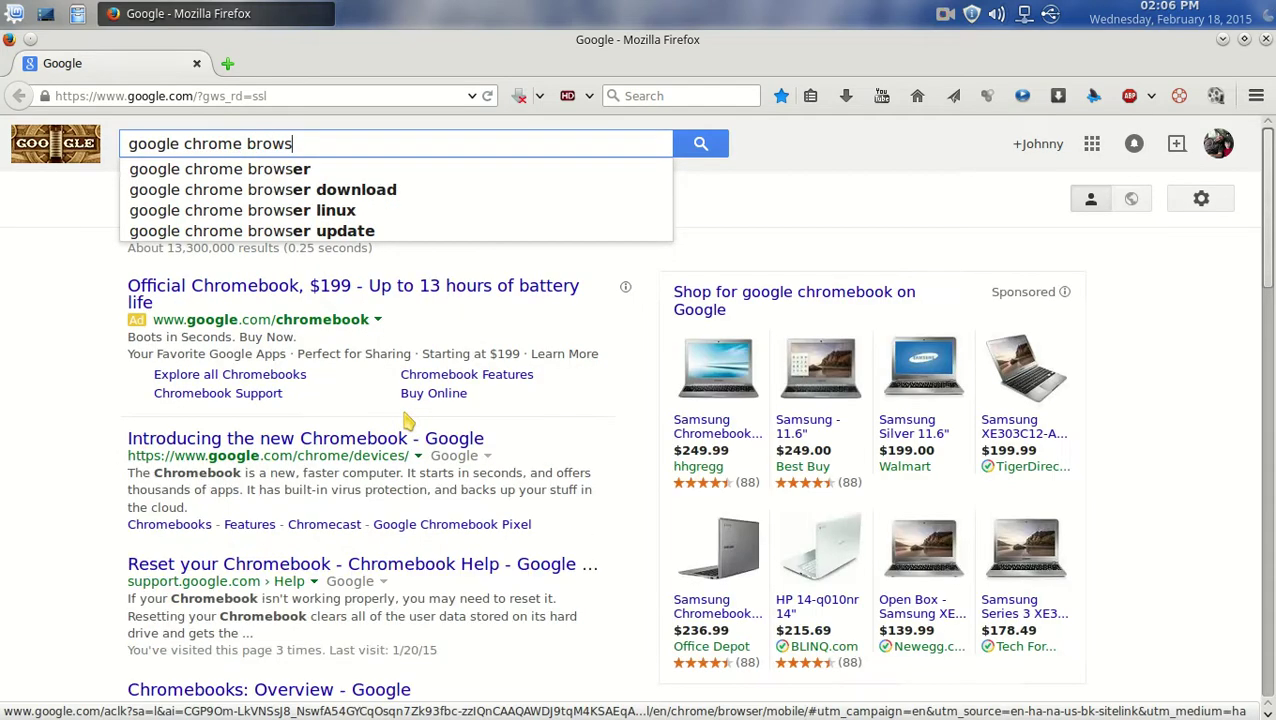
key(Return)
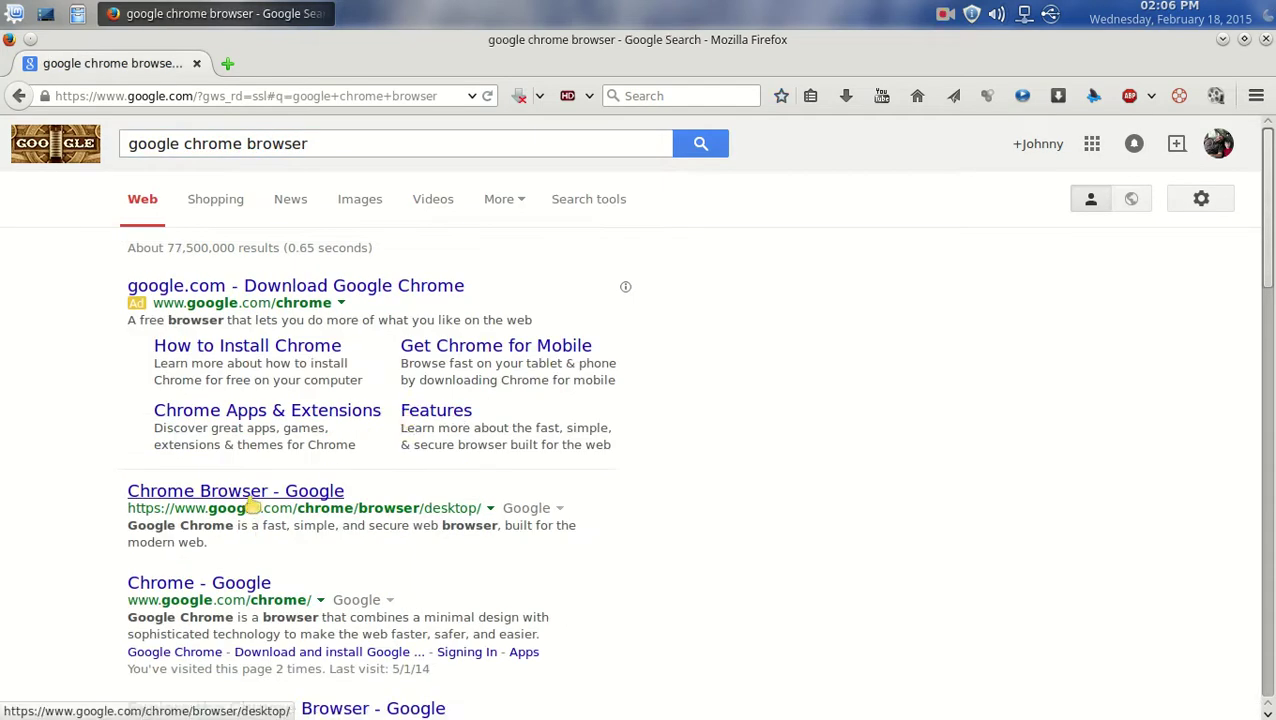
click(258, 493)
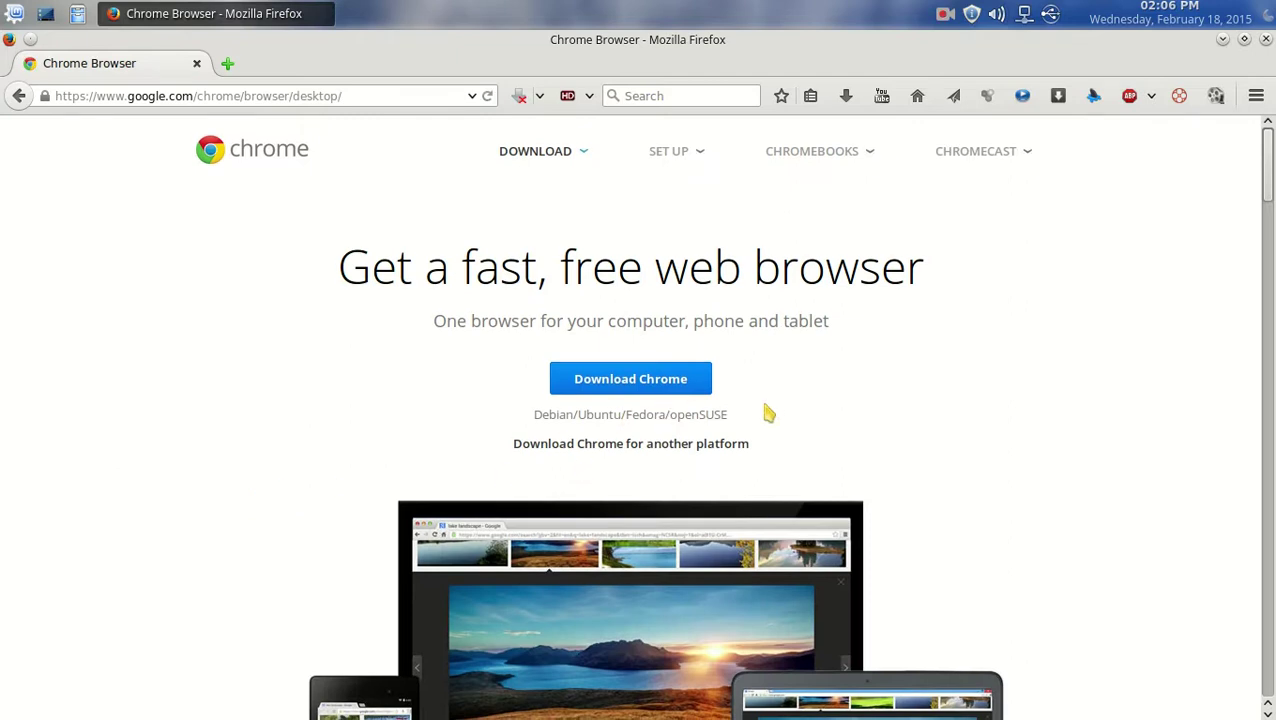
- Download the 32 bit .deb package of Chrome for Debian/Ubuntu, accept the terms, and open it with qapt-deb-installer
scroll(770, 408, down, 2)
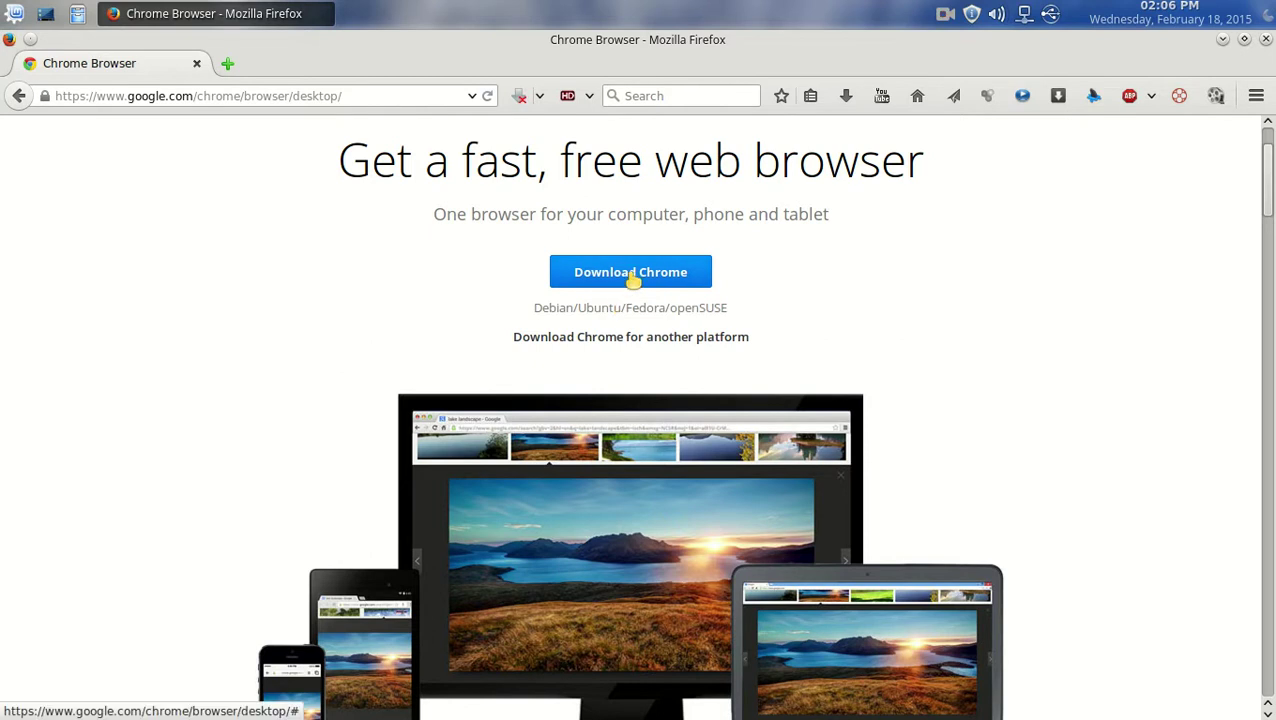
click(633, 281)
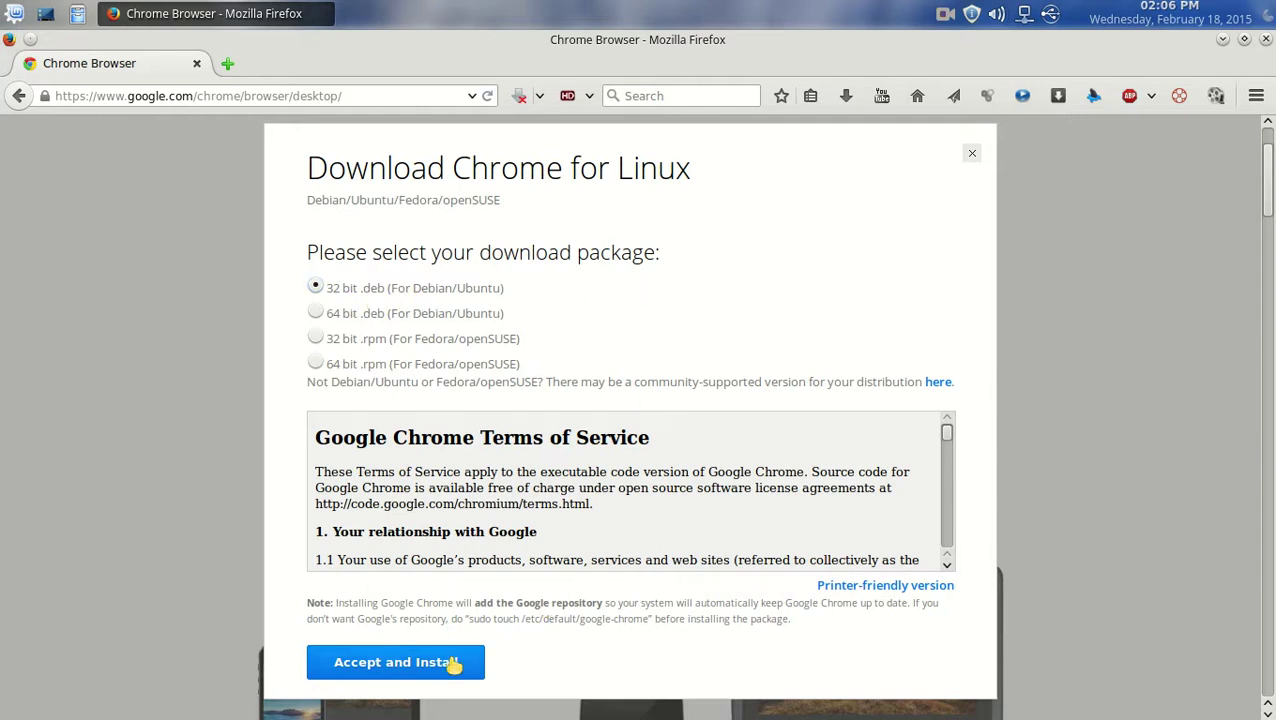
click(453, 664)
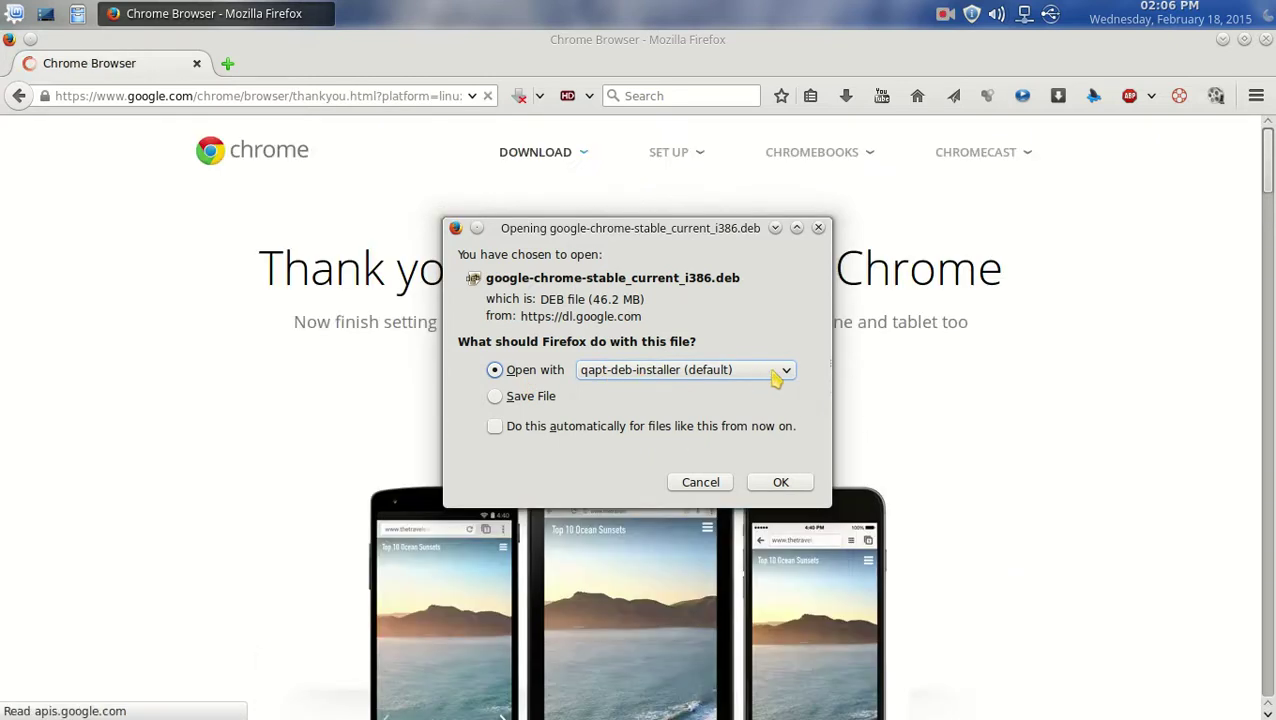
click(777, 372)
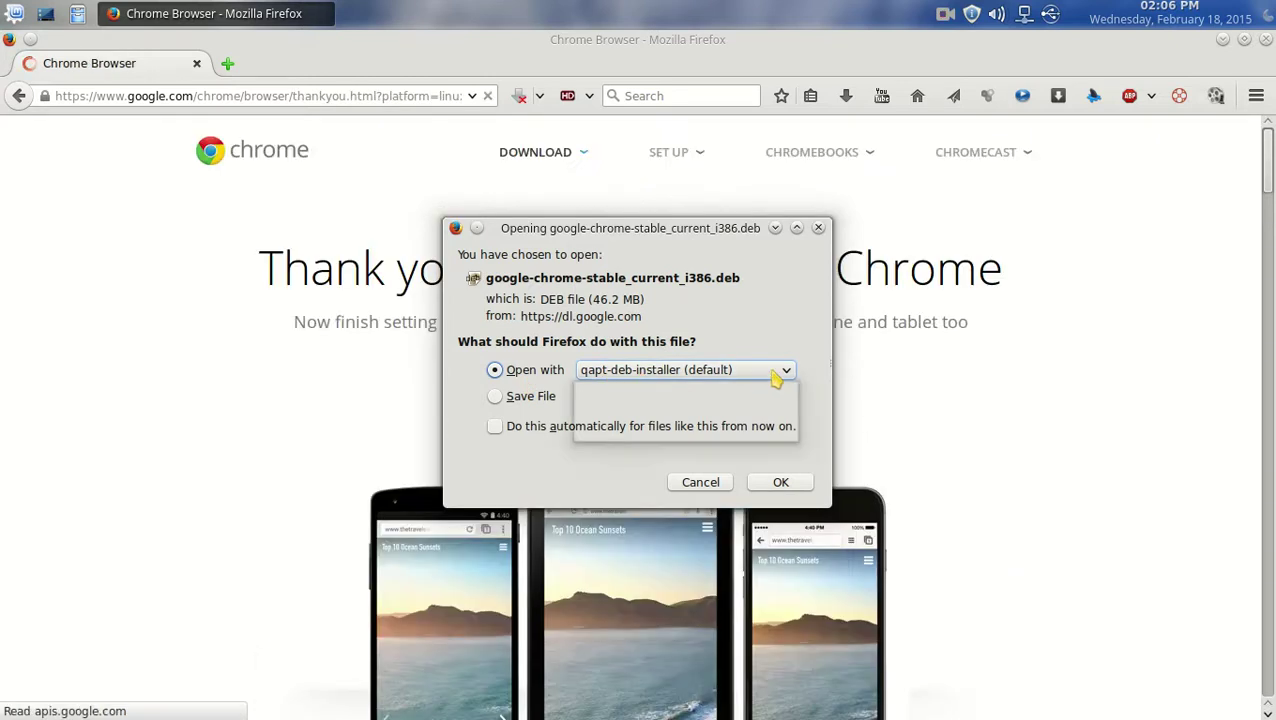
click(776, 372)
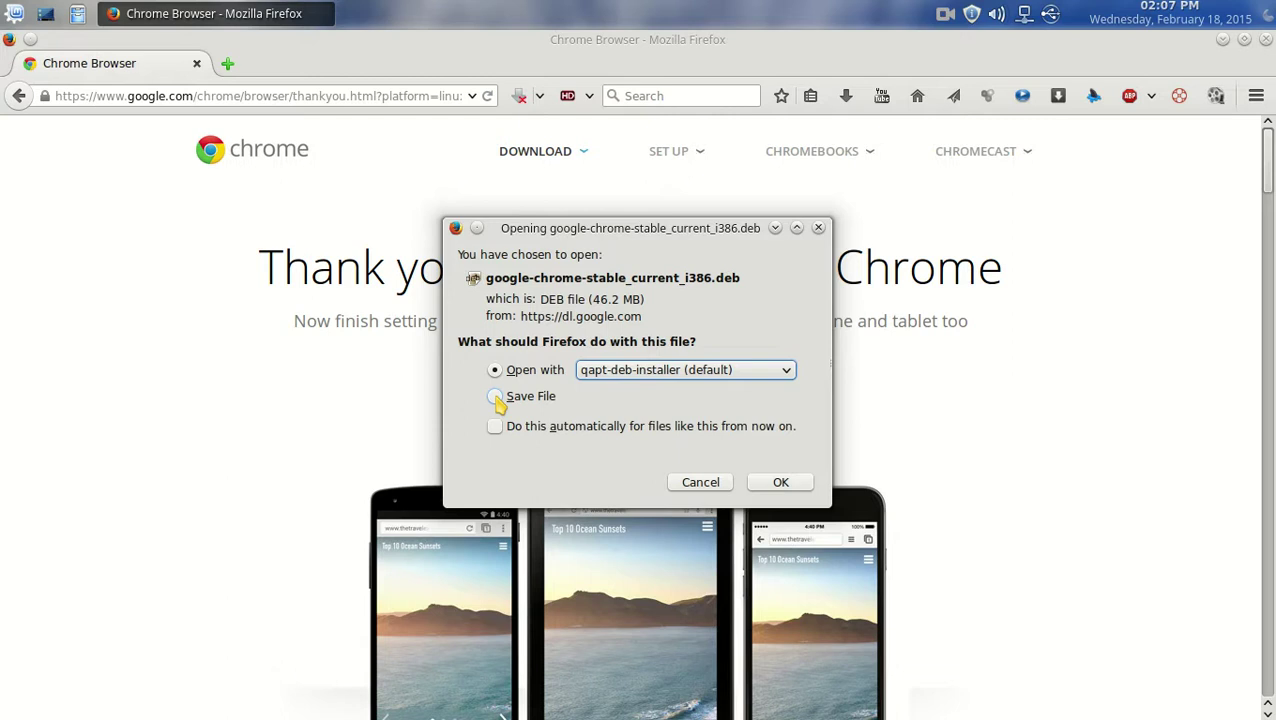
click(781, 484)
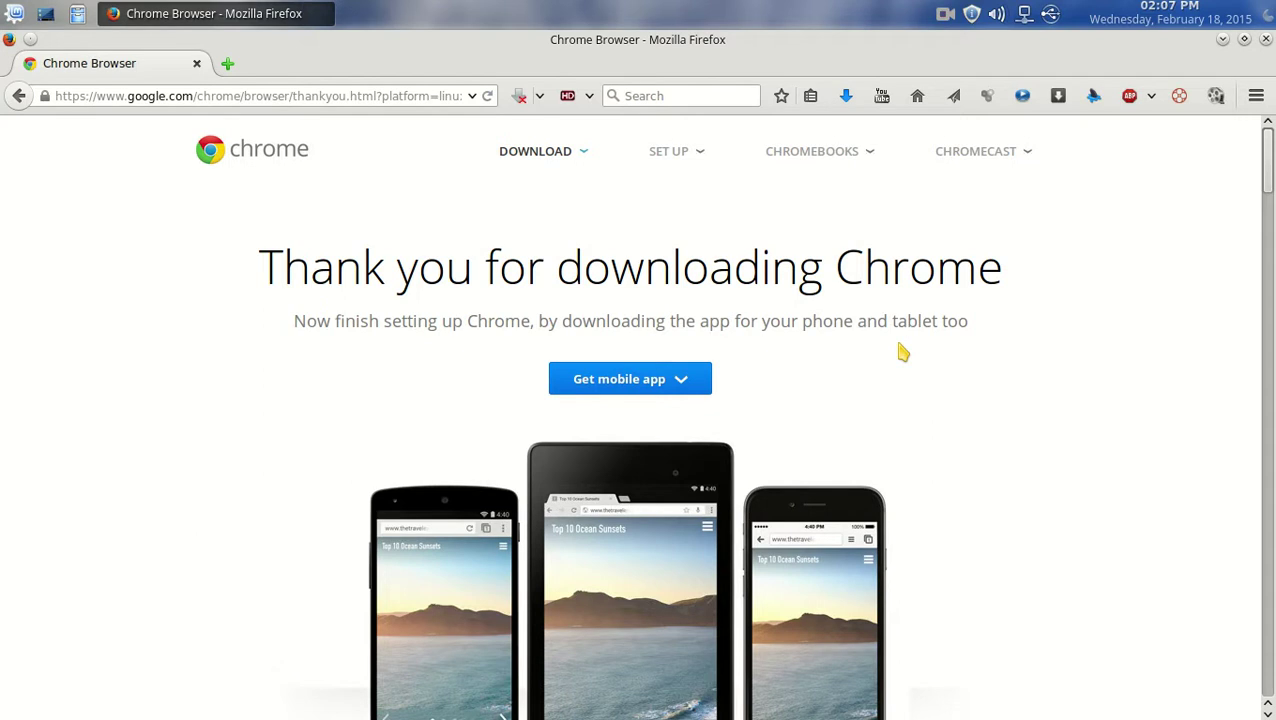
click(846, 95)
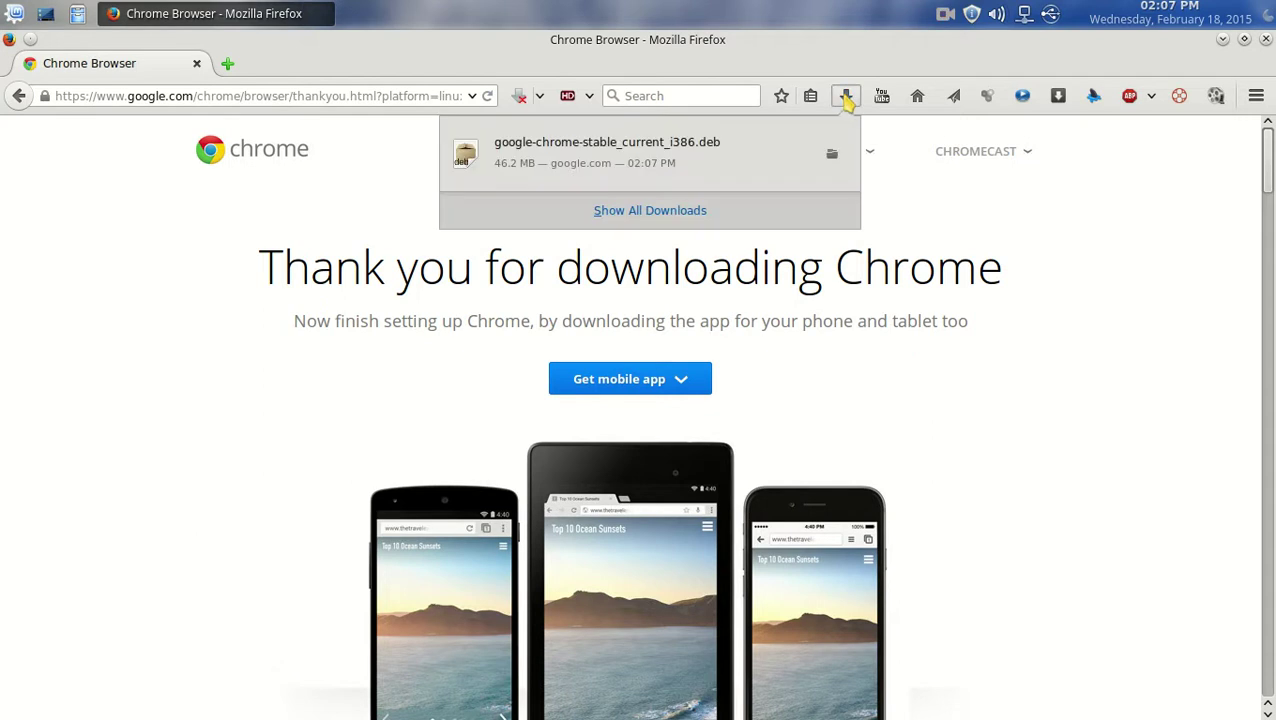
right_click(702, 147)
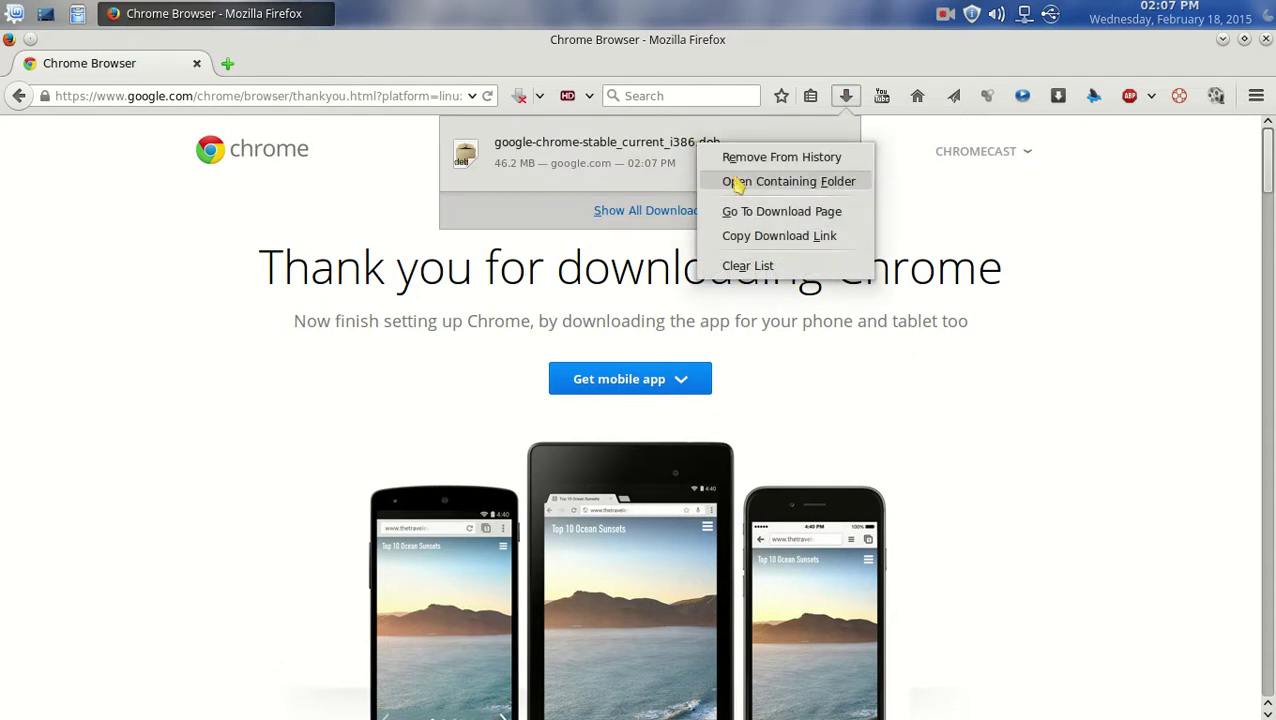
click(737, 184)
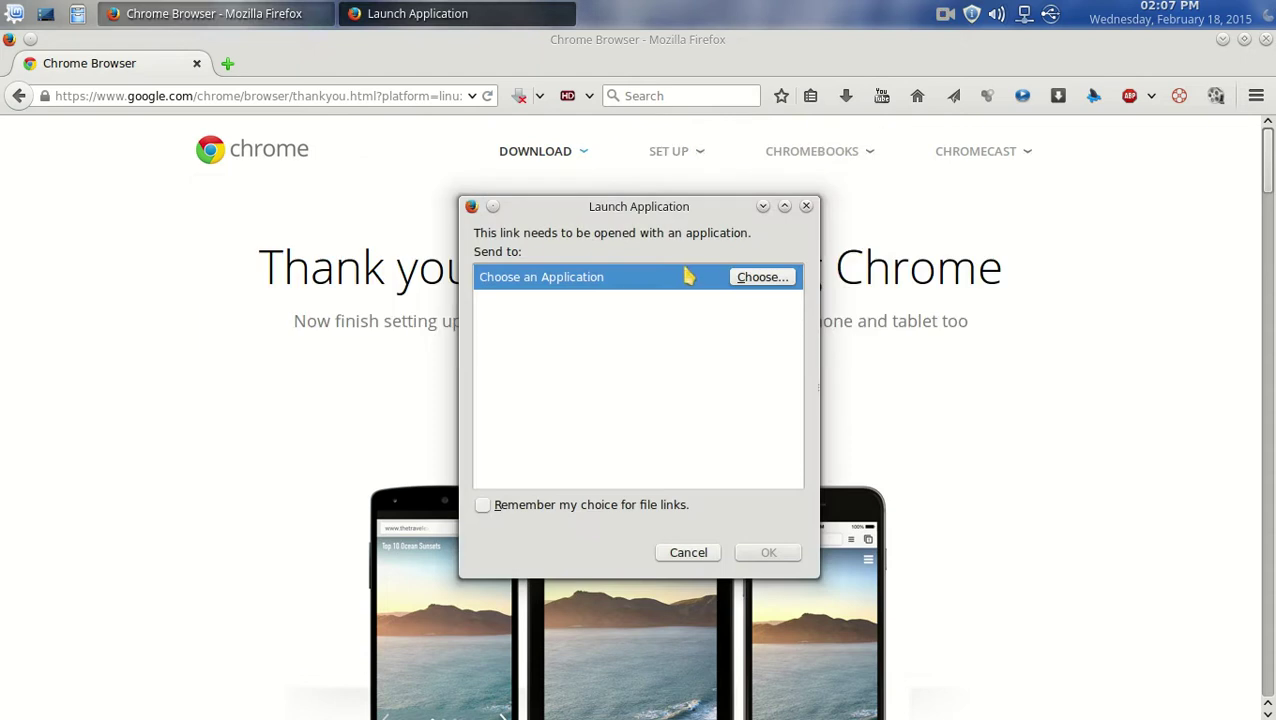
click(806, 206)
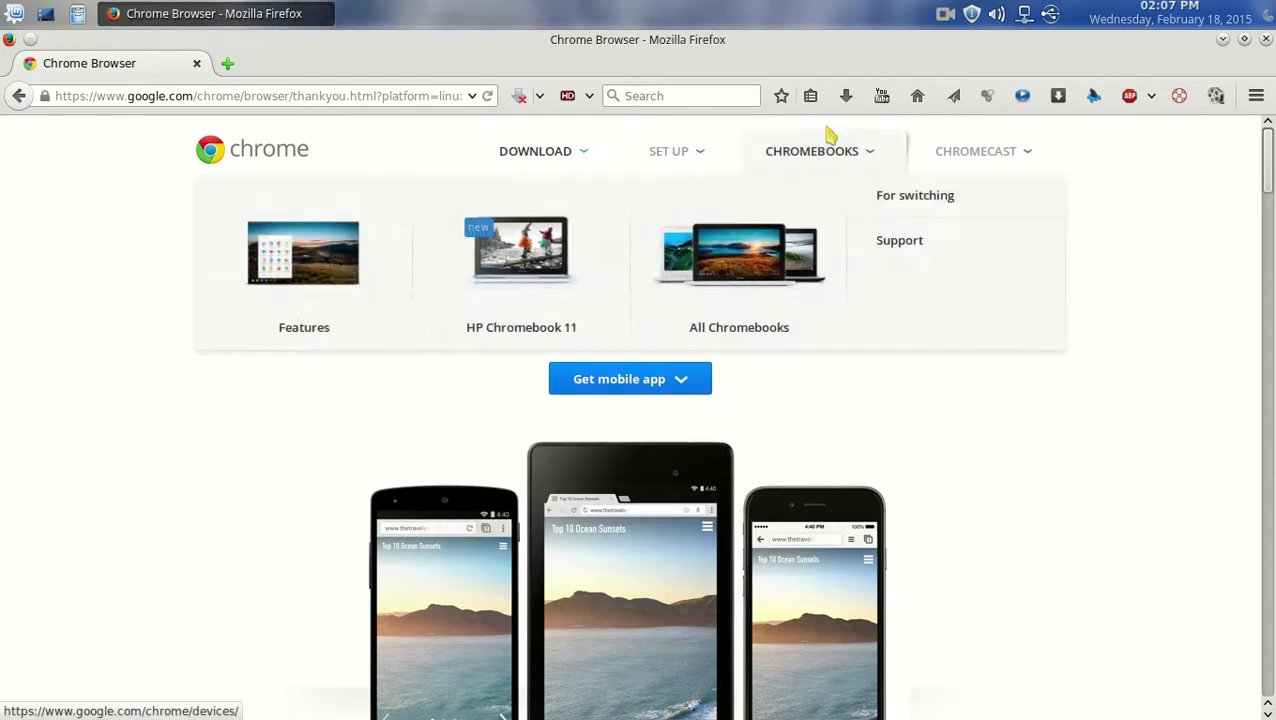
- Try to open the Chrome download's containing folder, choosing google-chrome-stable_current_i386.deb as the application for the link
click(845, 96)
right_click(674, 167)
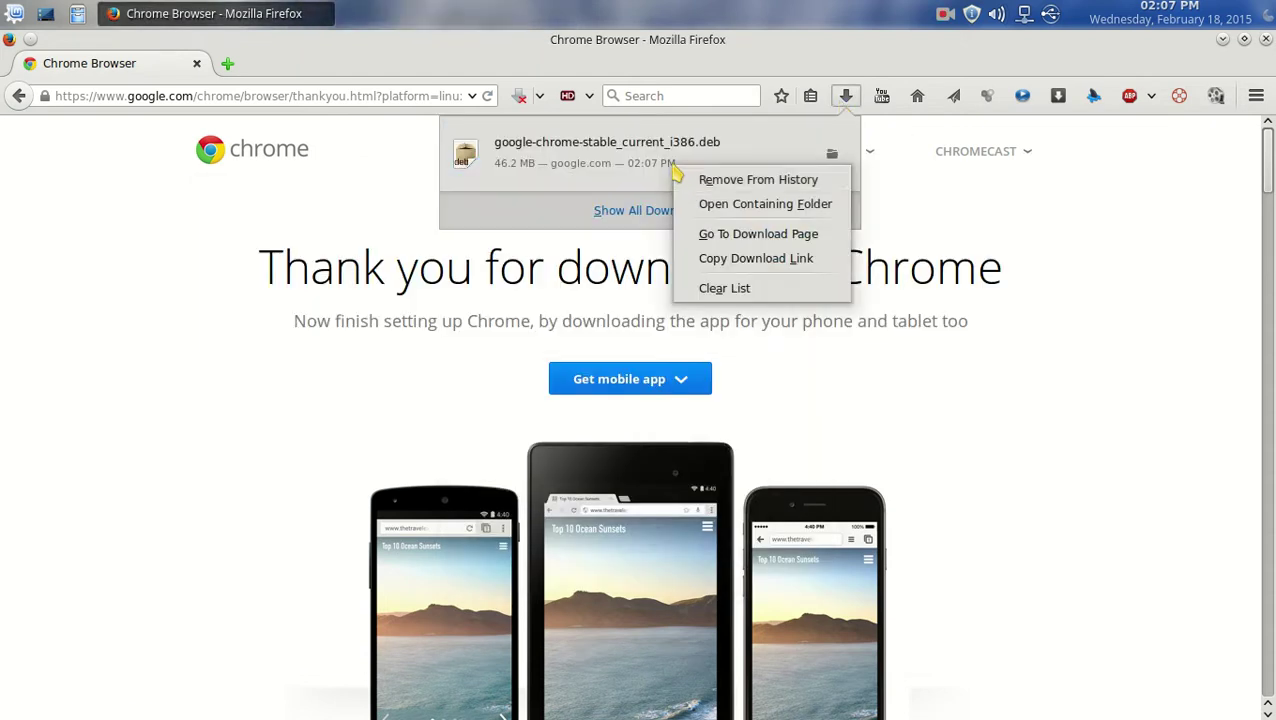
click(755, 205)
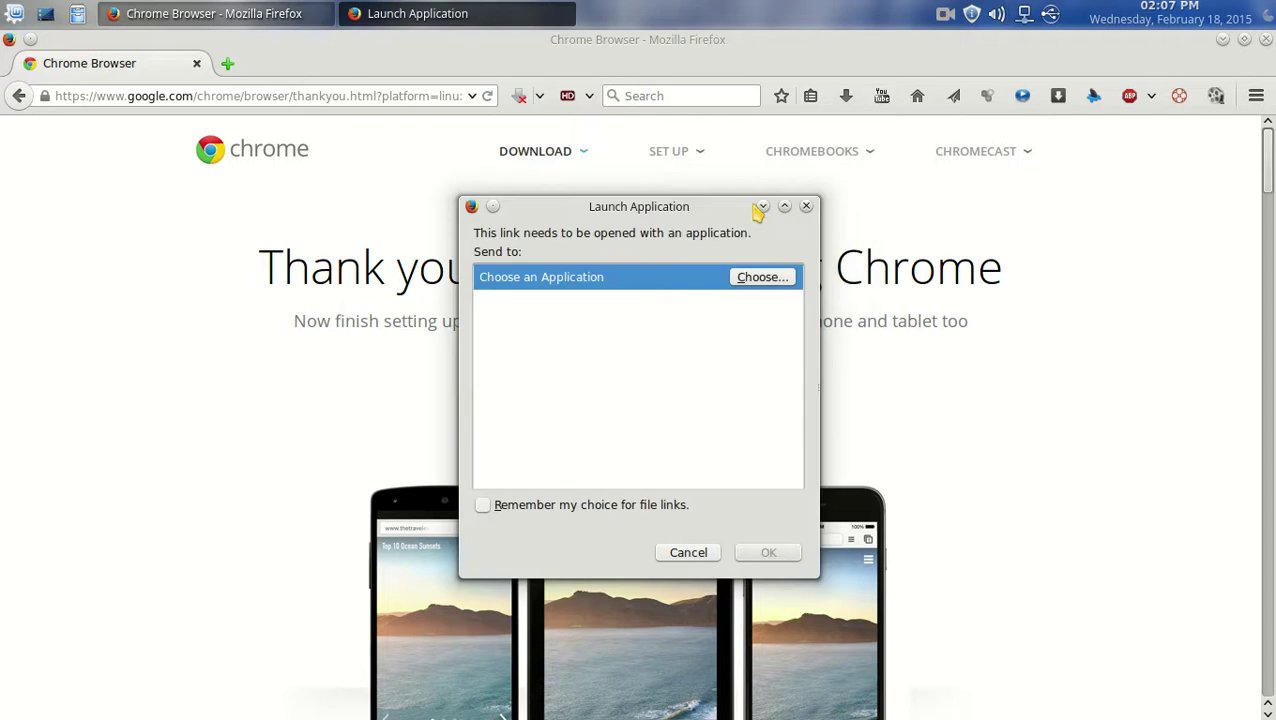
click(767, 280)
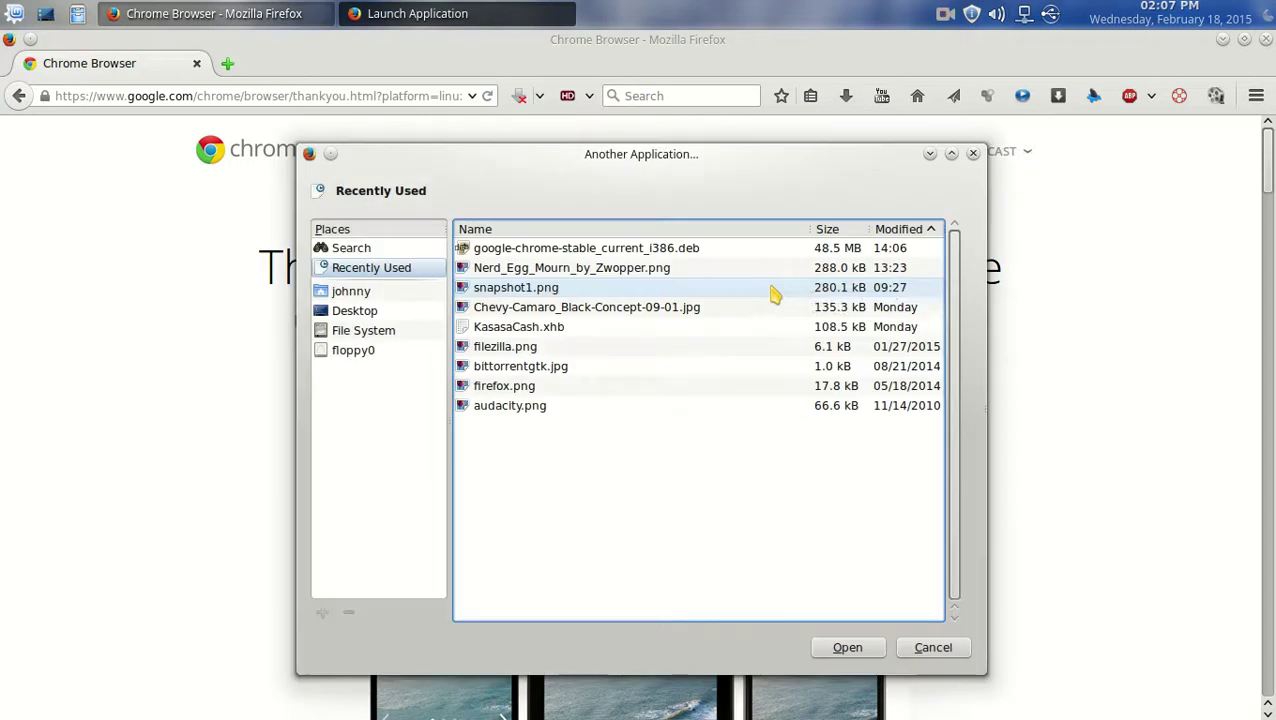
click(660, 250)
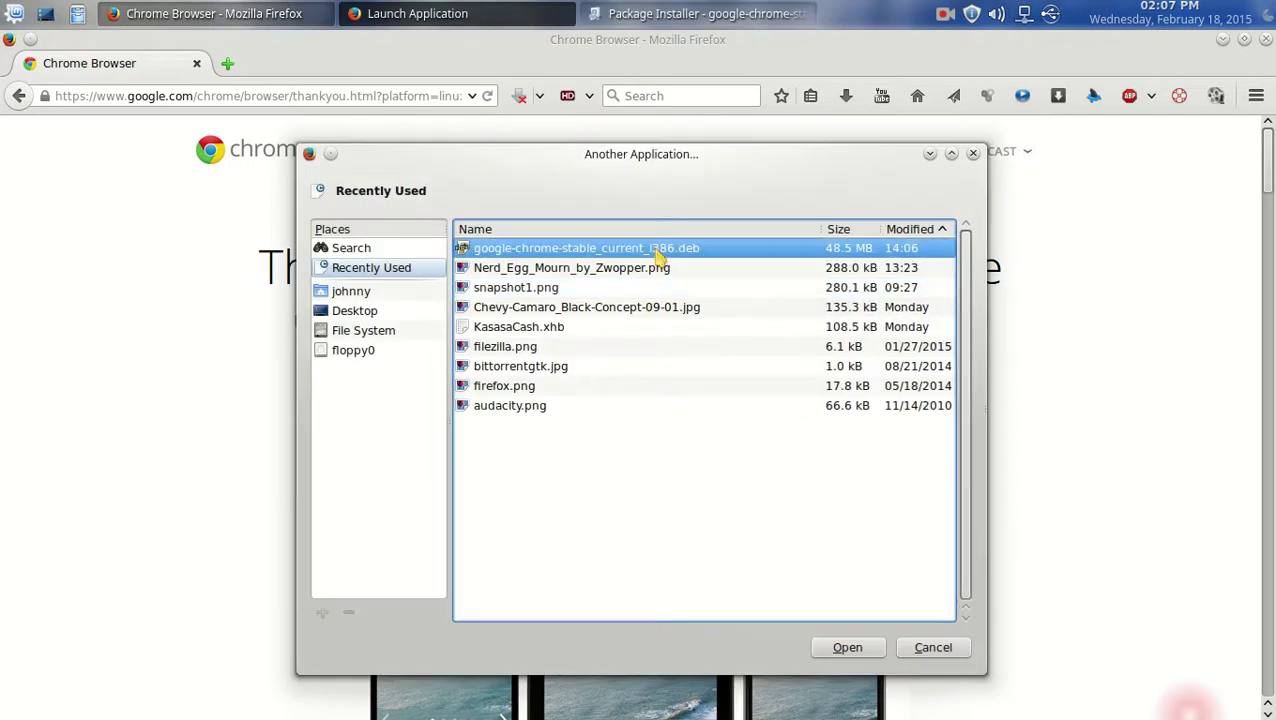
double_click(660, 250)
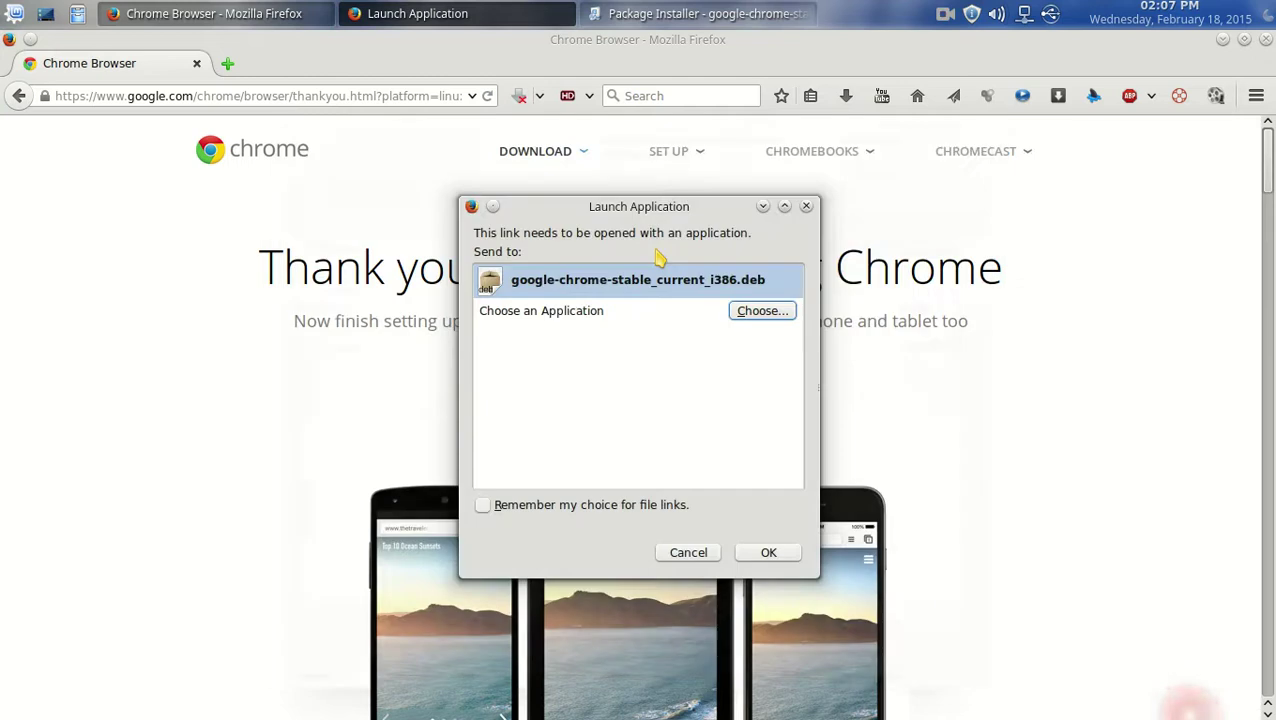
click(652, 281)
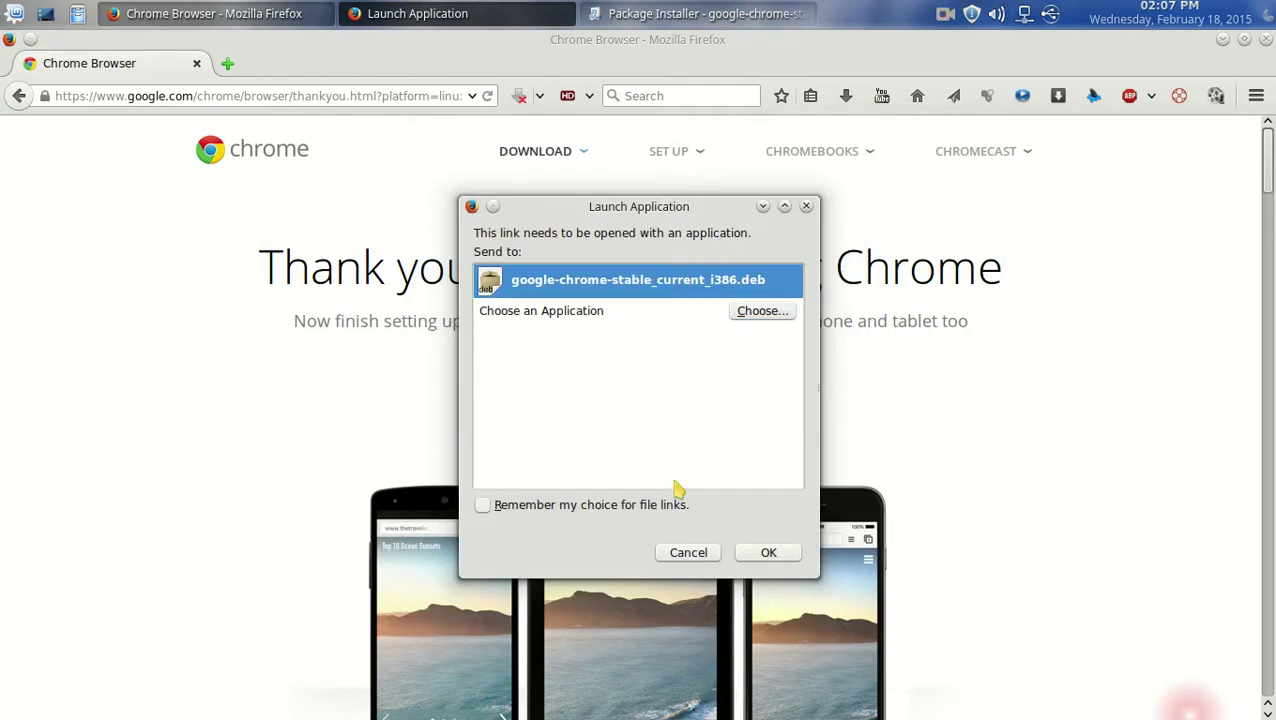
click(766, 552)
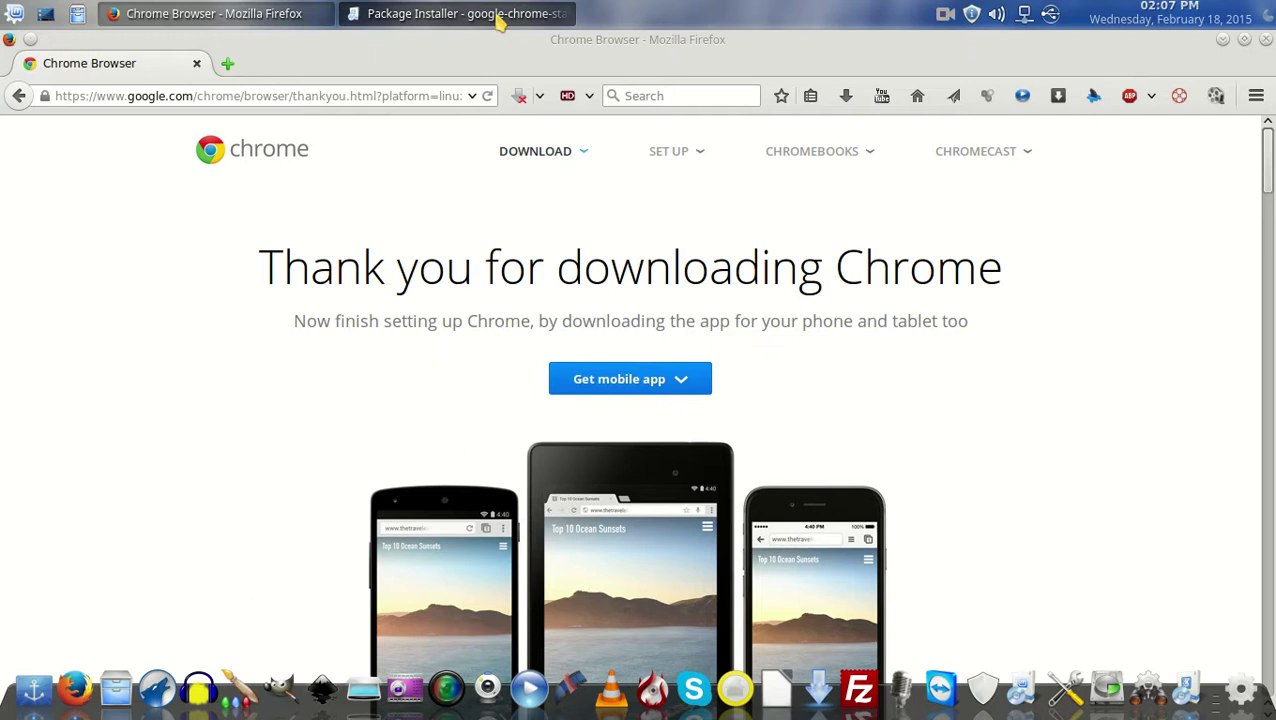
- Switch to Package Installer, install google-chrome-stable with the account password as authentication, and close the installer
click(497, 20)
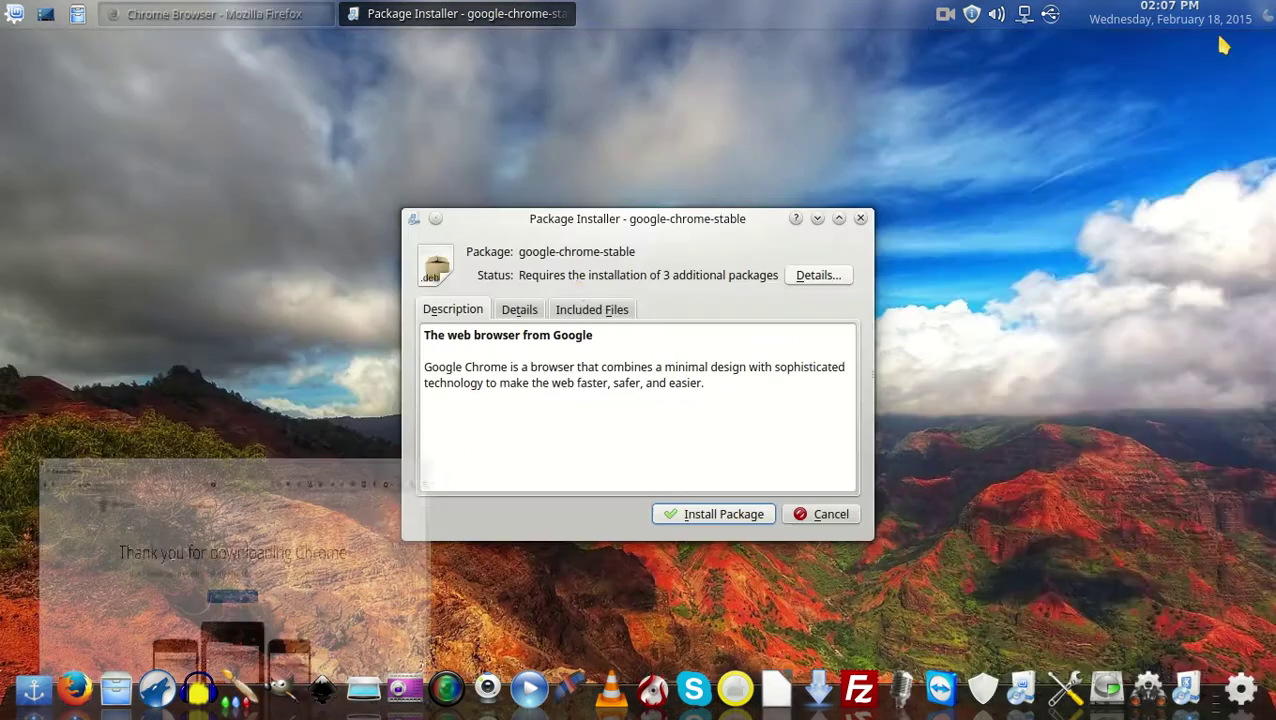
drag(620, 215, 636, 142)
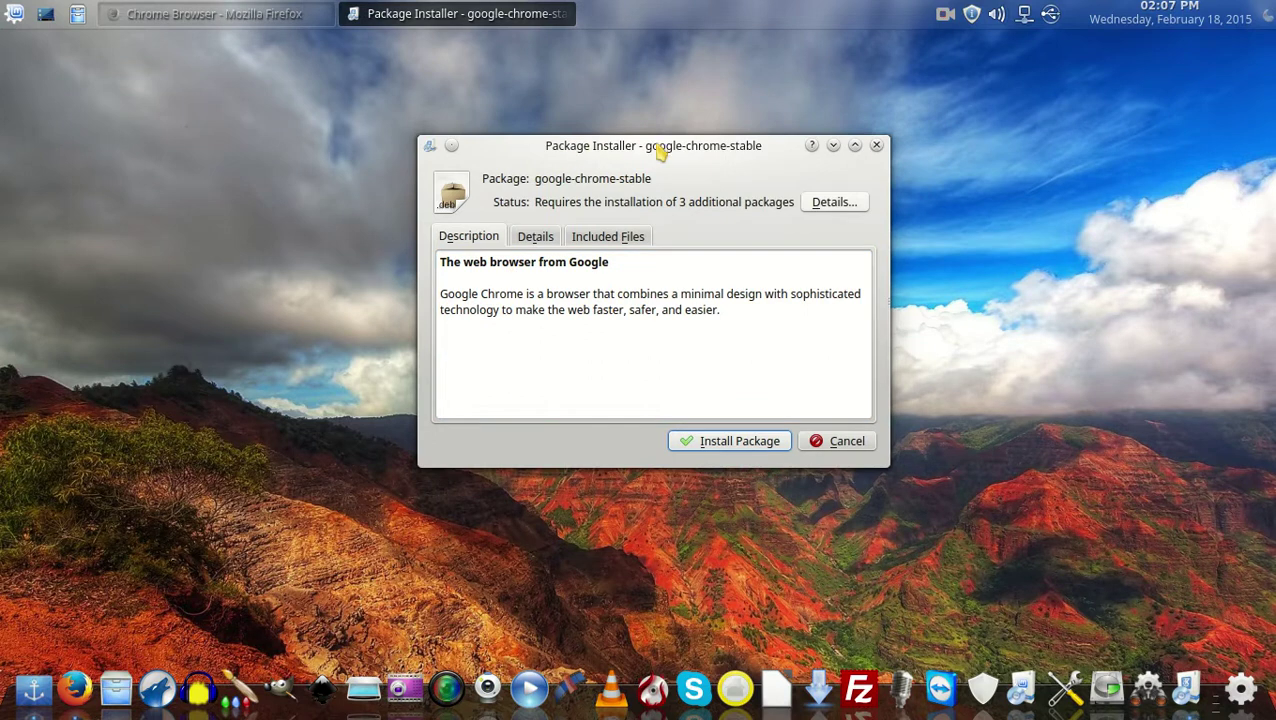
drag(662, 149, 639, 114)
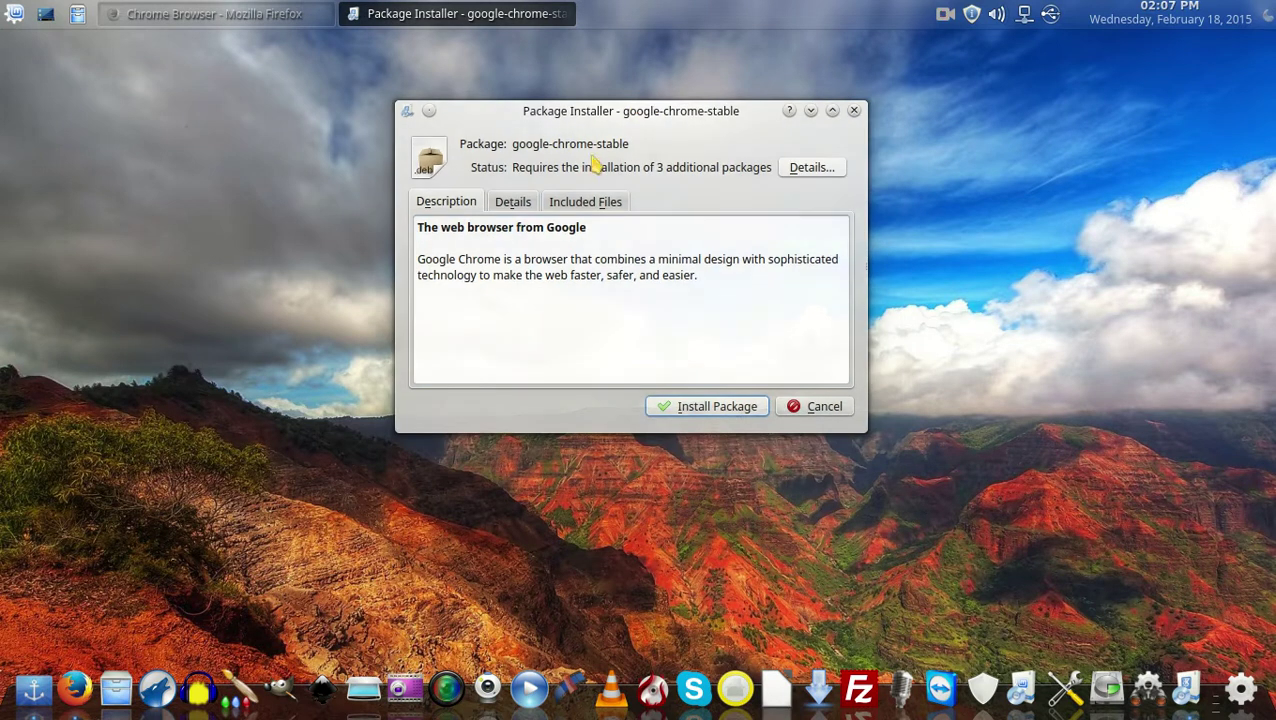
click(710, 410)
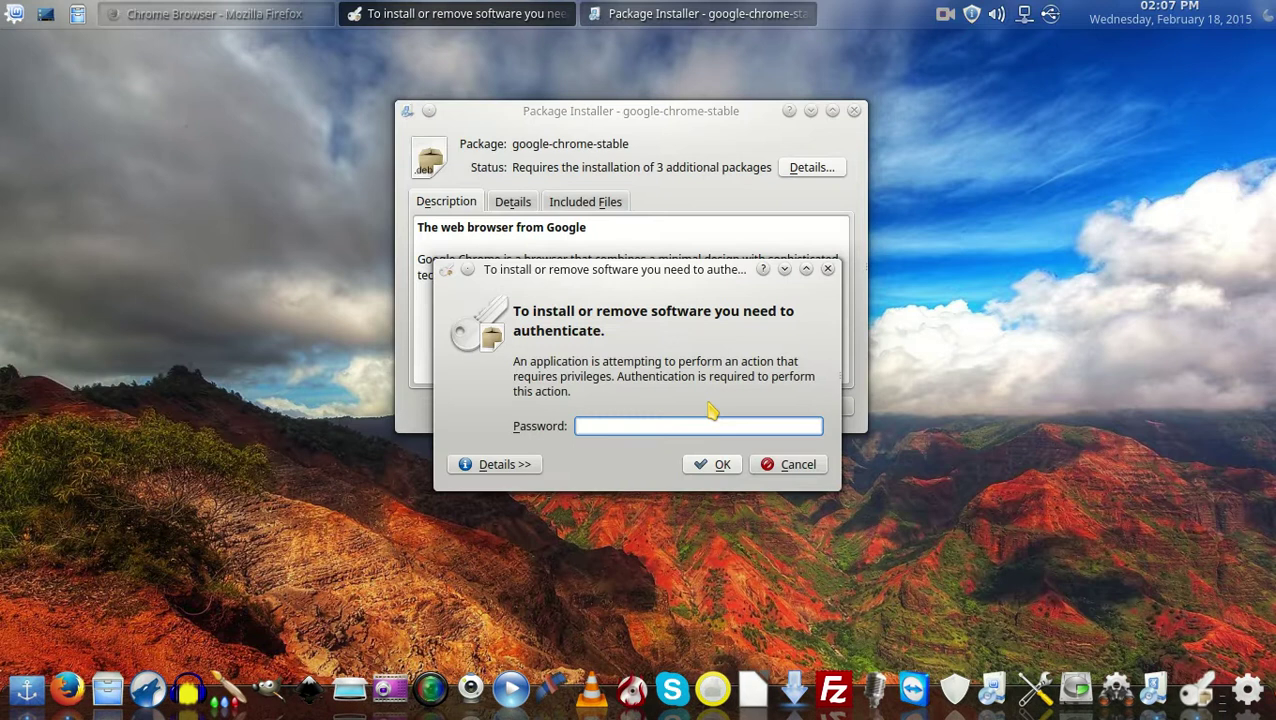
text(••••••)
key(Return)
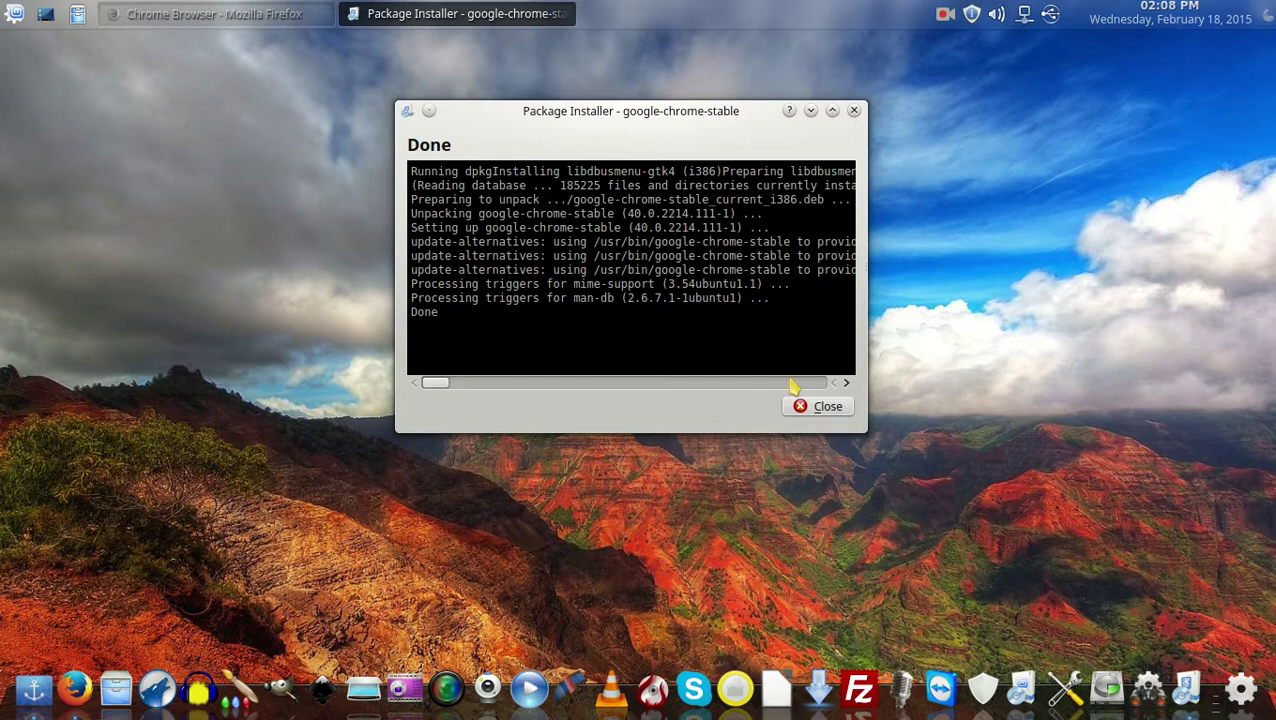
click(818, 406)
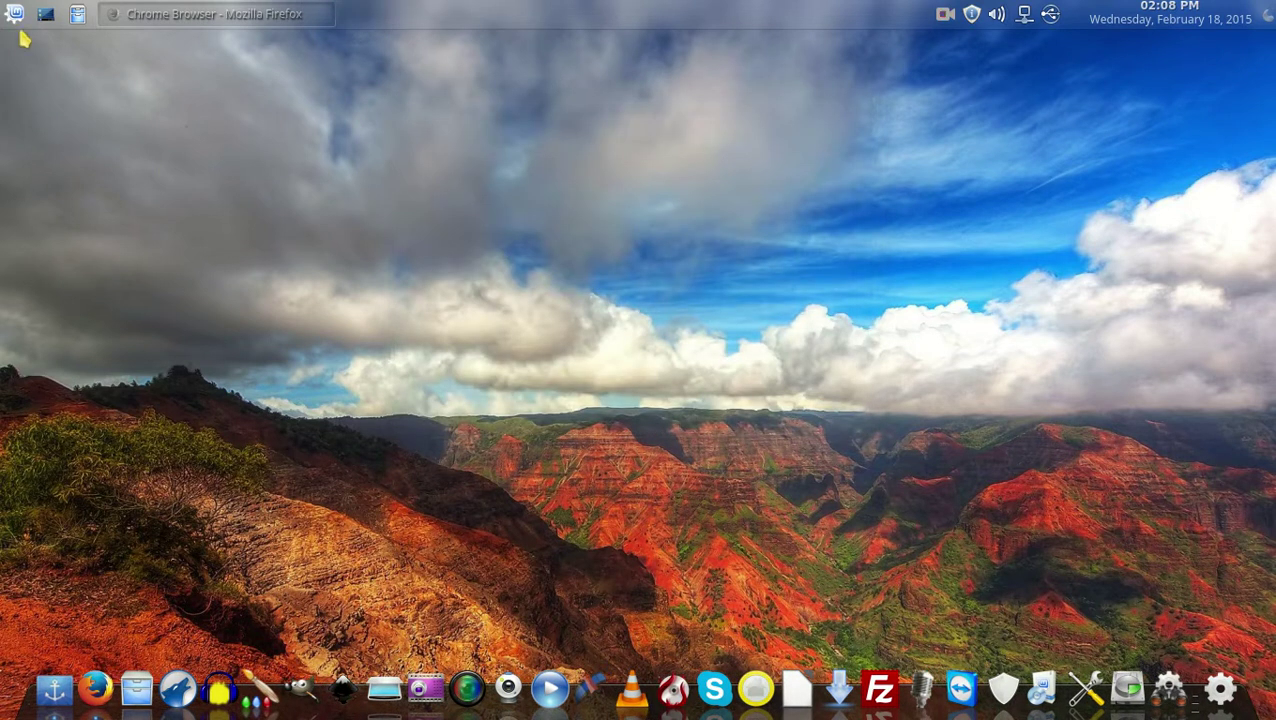
- Search the application launcher for "google" and for "chrome", and clear the search
click(14, 14)
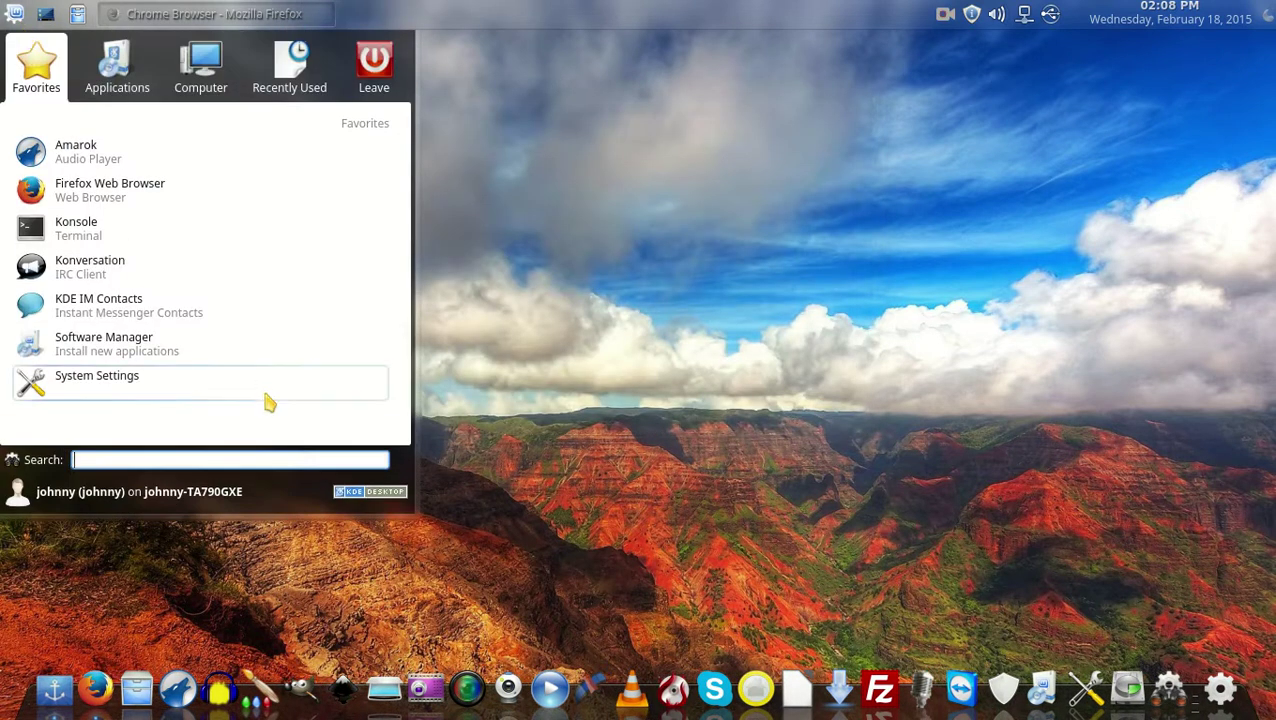
text(google)
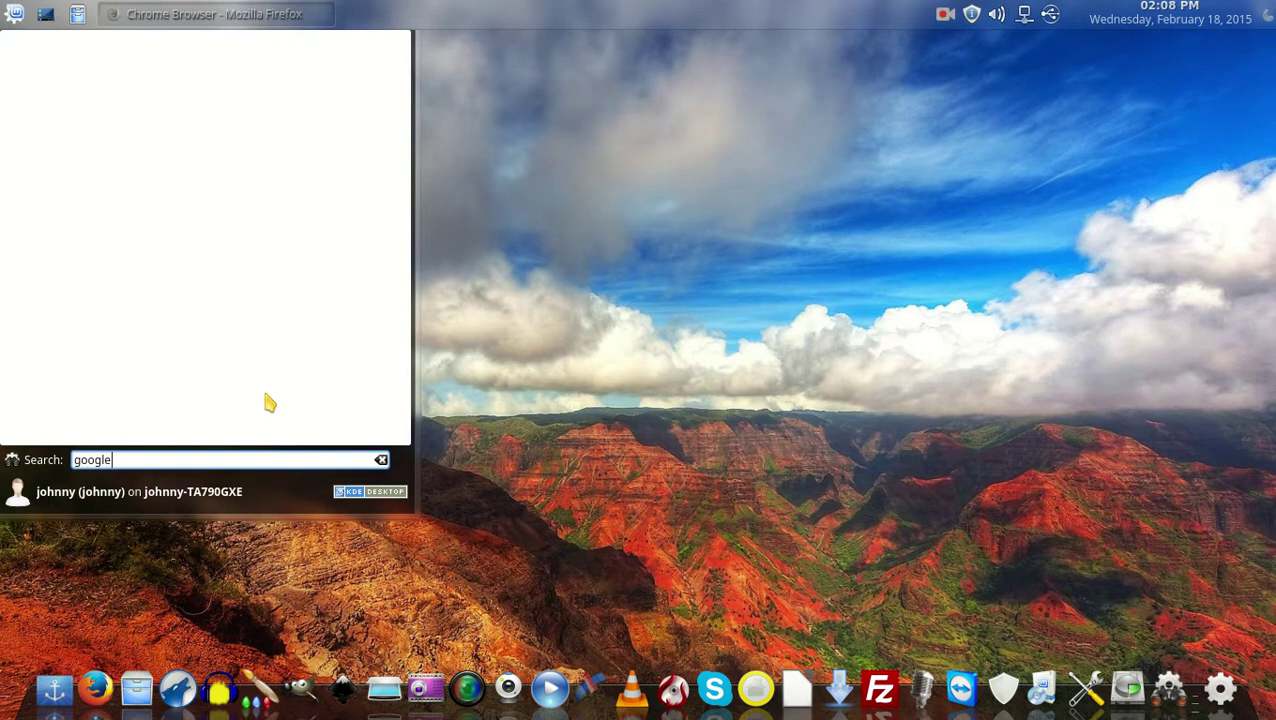
key(BackSpace)
key(BackSpace)
key(BackSpace)
key(BackSpace)
key(BackSpace)
text(chrom)
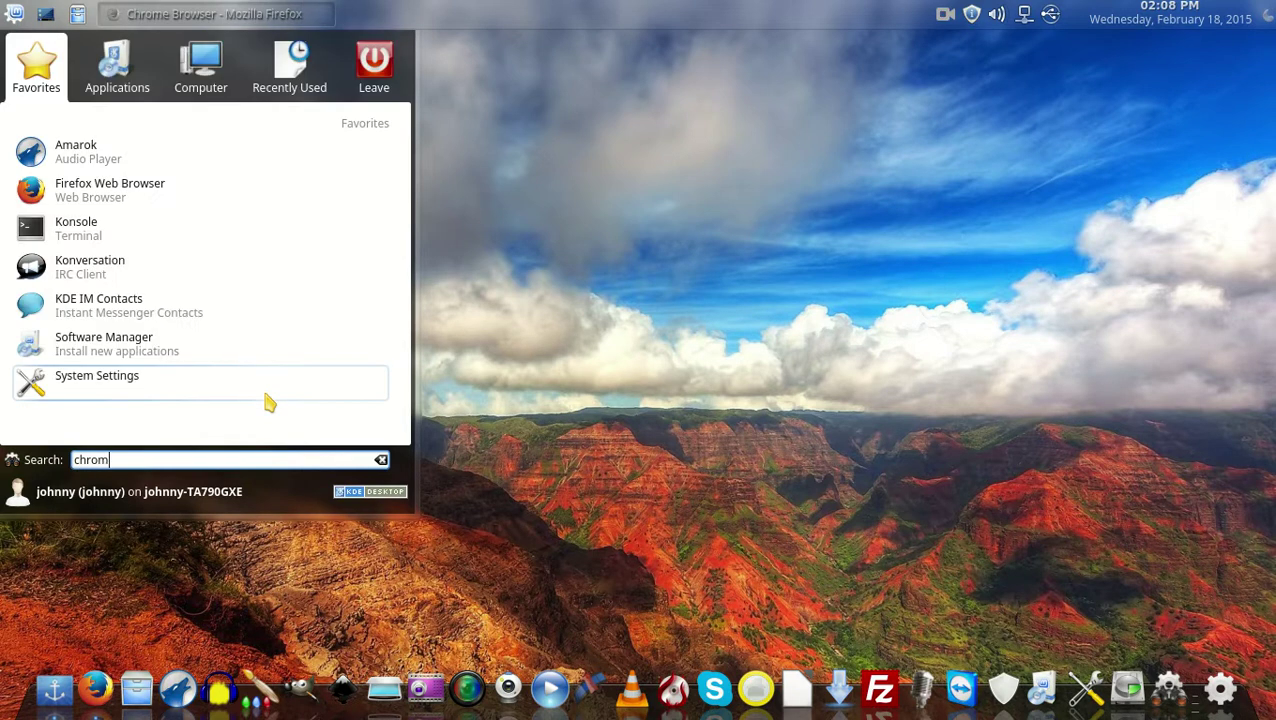
text(e)
key(BackSpace)
key(BackSpace)
key(BackSpace)
key(BackSpace)
key(BackSpace)
key(BackSpace)
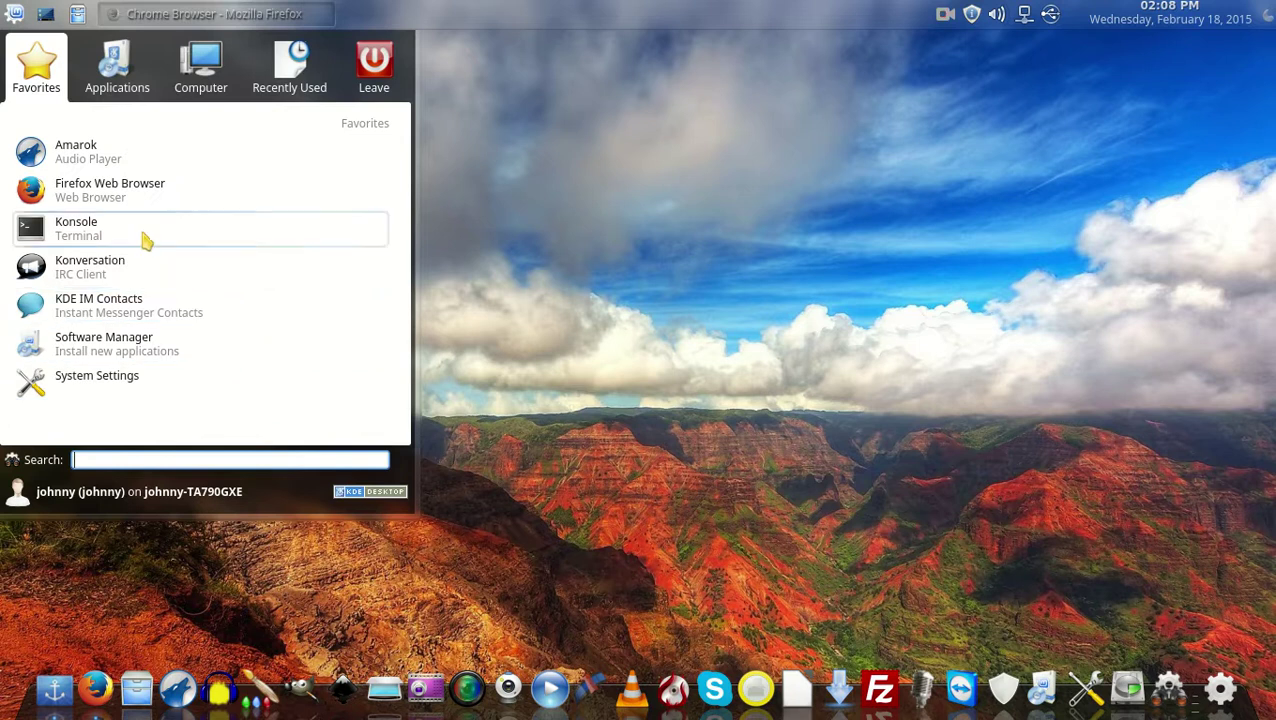
- Add Google Chrome from the launcher's Internet applications to the dock, between Firefox and the file manager
click(118, 100)
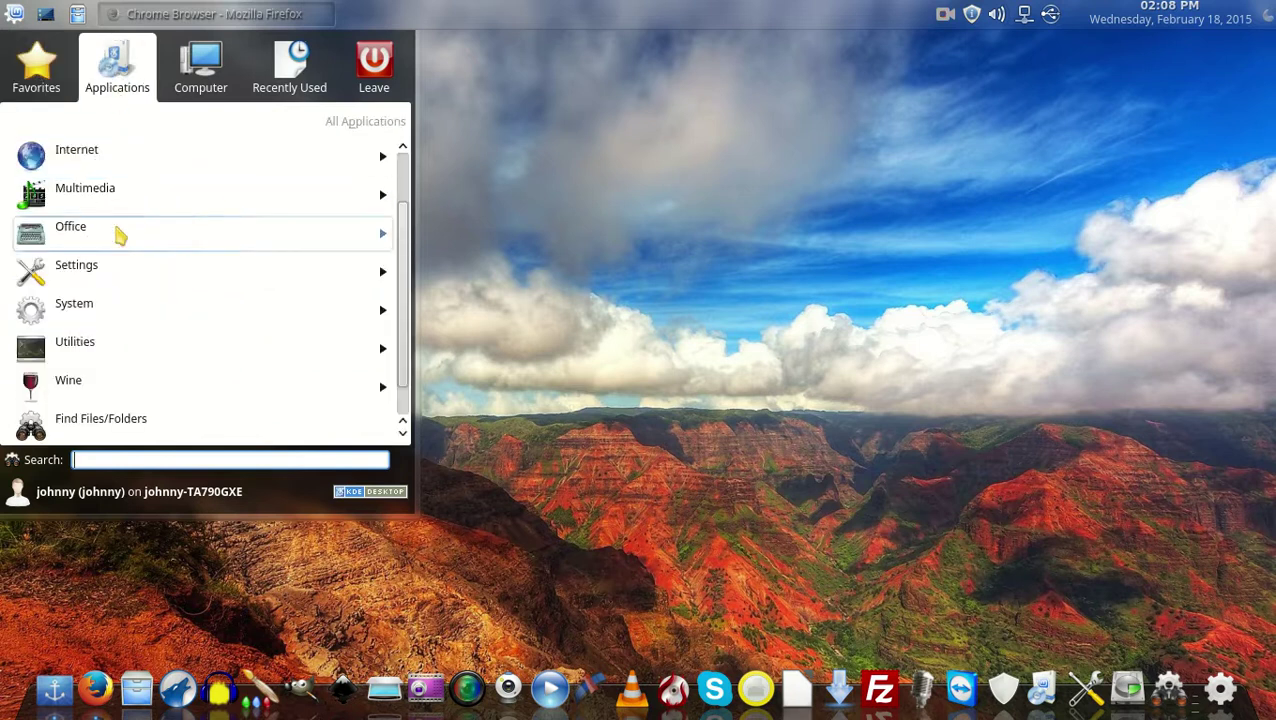
click(126, 156)
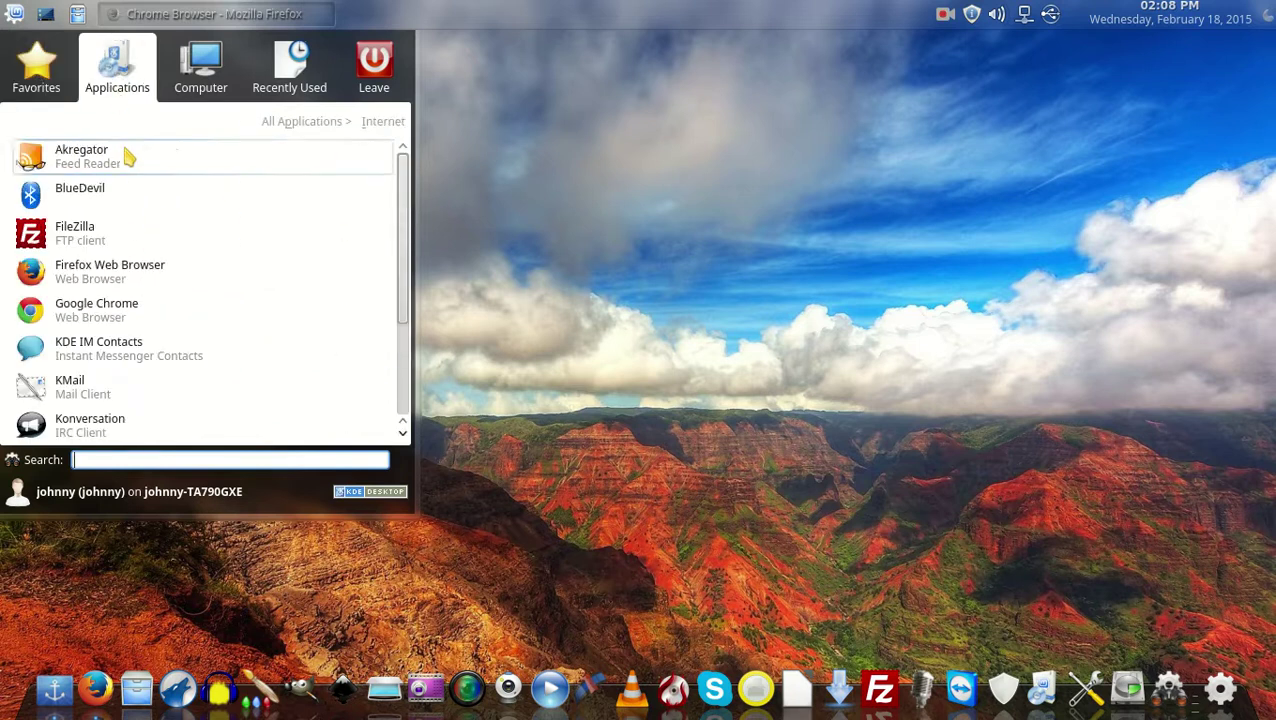
scroll(160, 185, down, 1)
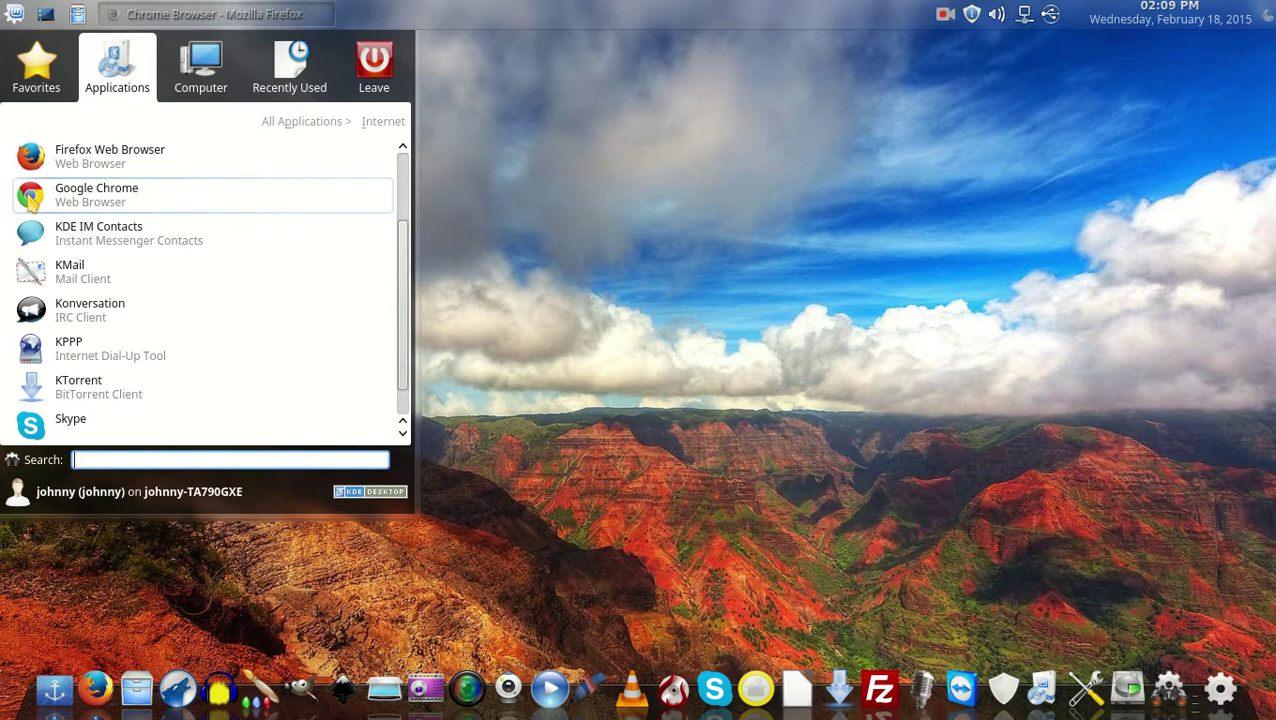
drag(32, 200, 120, 708)
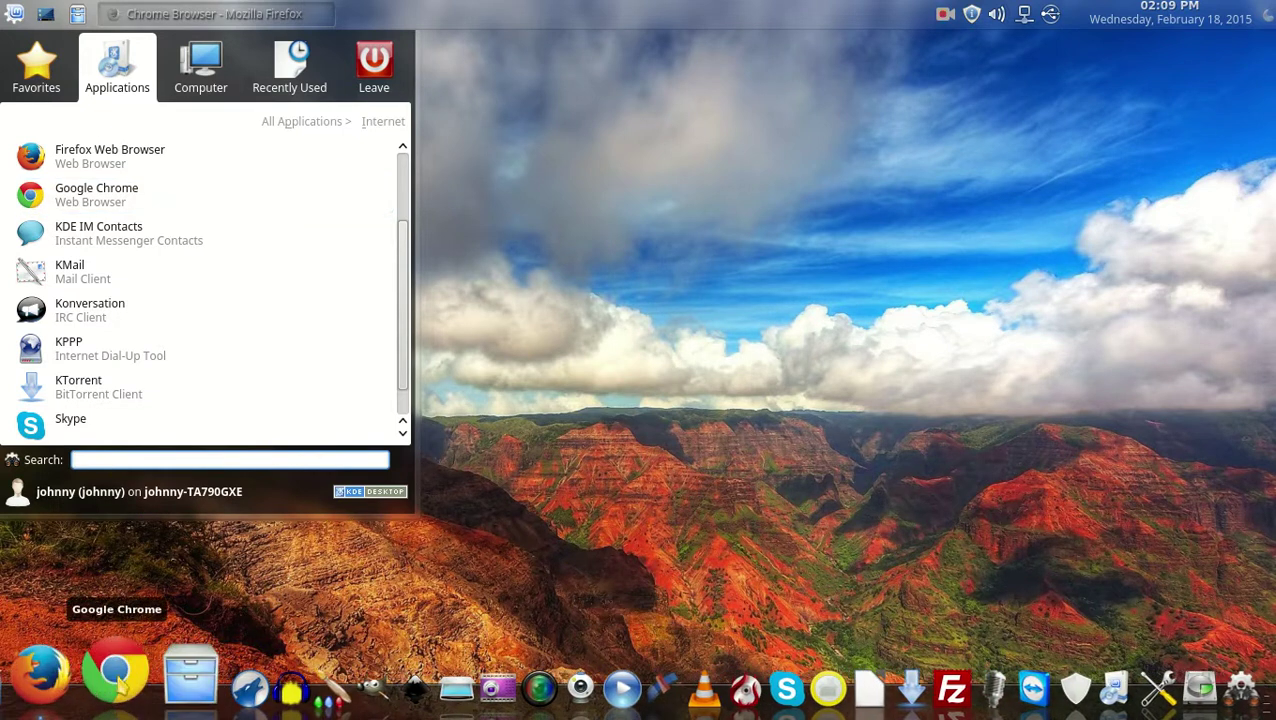
- Launch Google Chrome from the dock without making it the default browser, and decline its request to create a KDE wallet
click(116, 672)
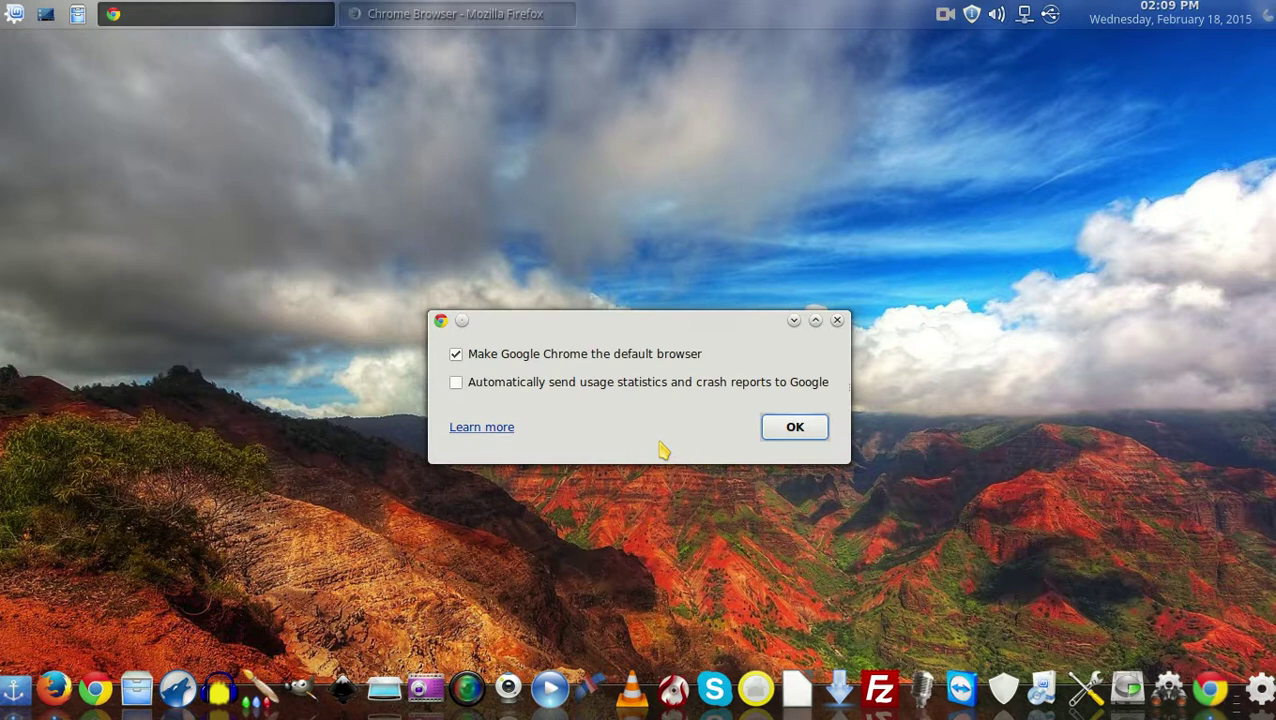
click(456, 355)
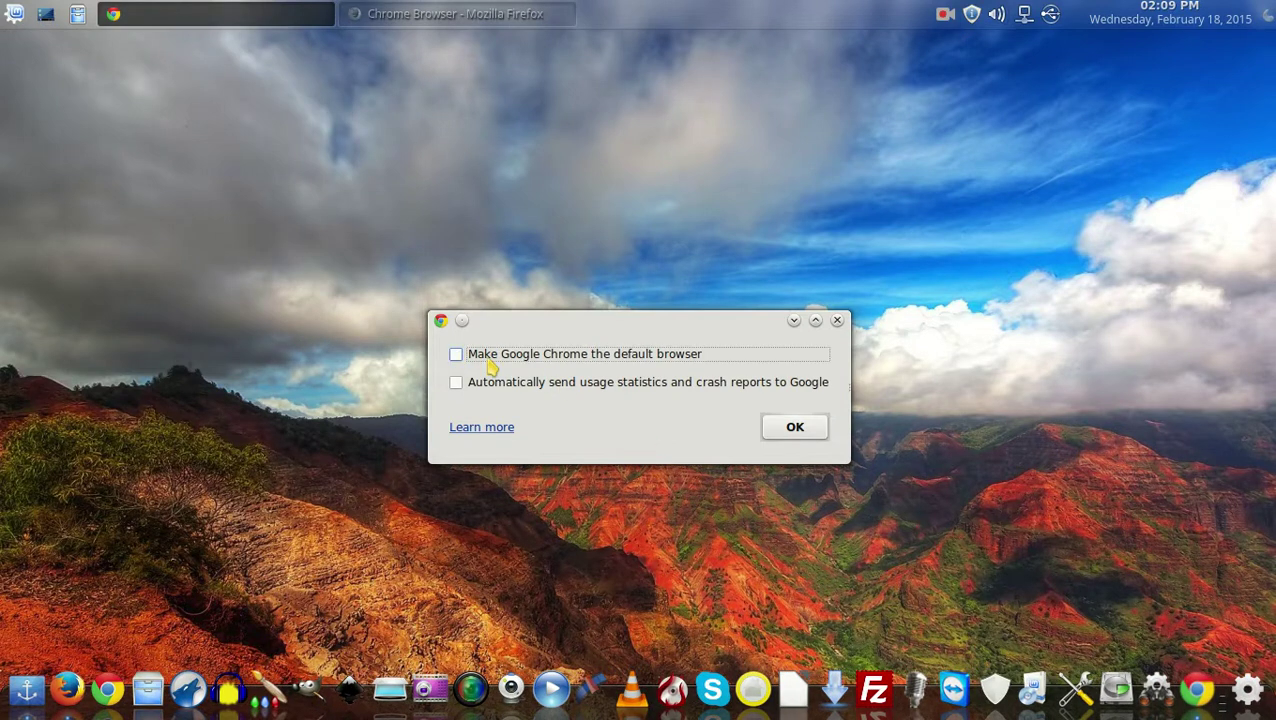
click(789, 431)
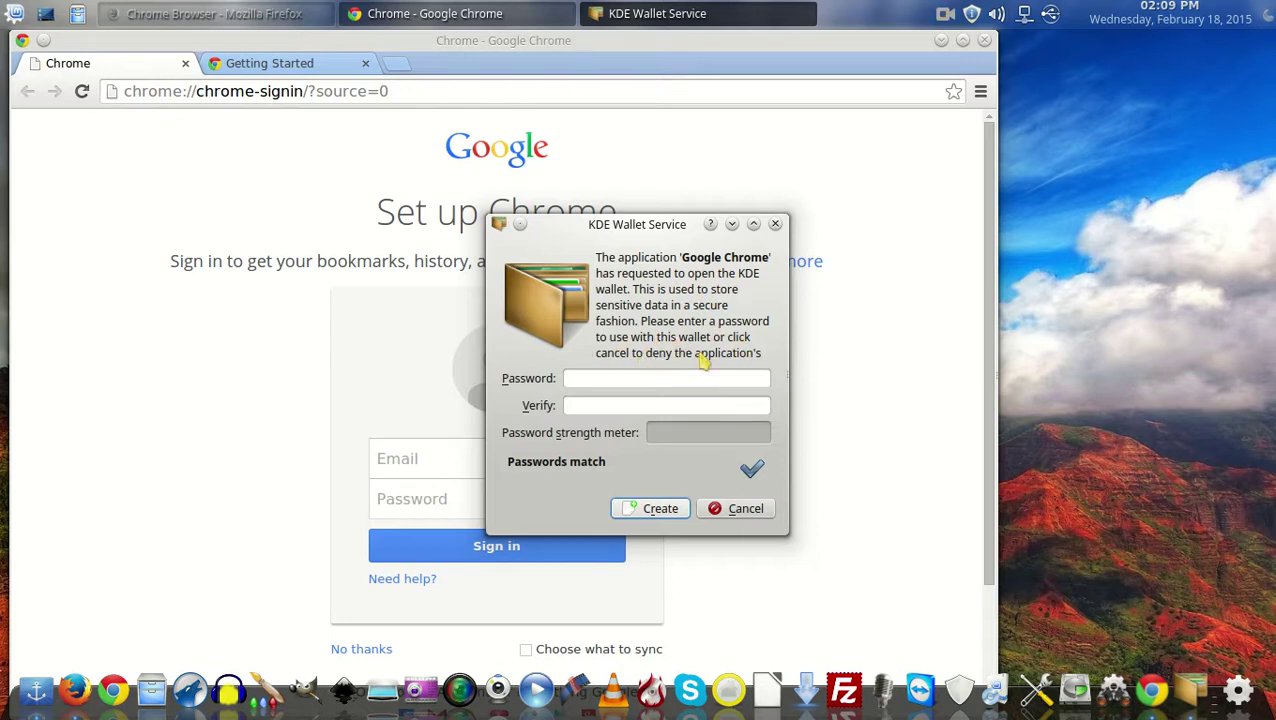
click(745, 509)
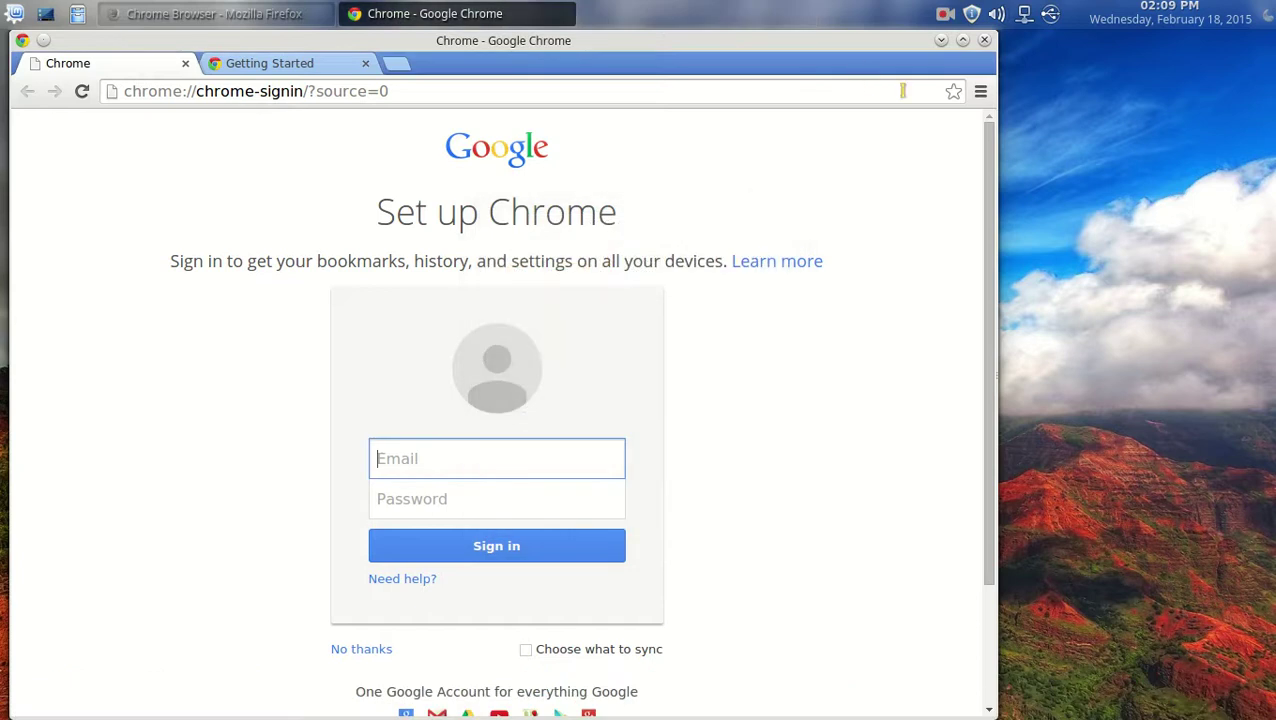
- Close Google Chrome, then switch to Firefox and close both the Chrome download page and the Google homepage
click(984, 40)
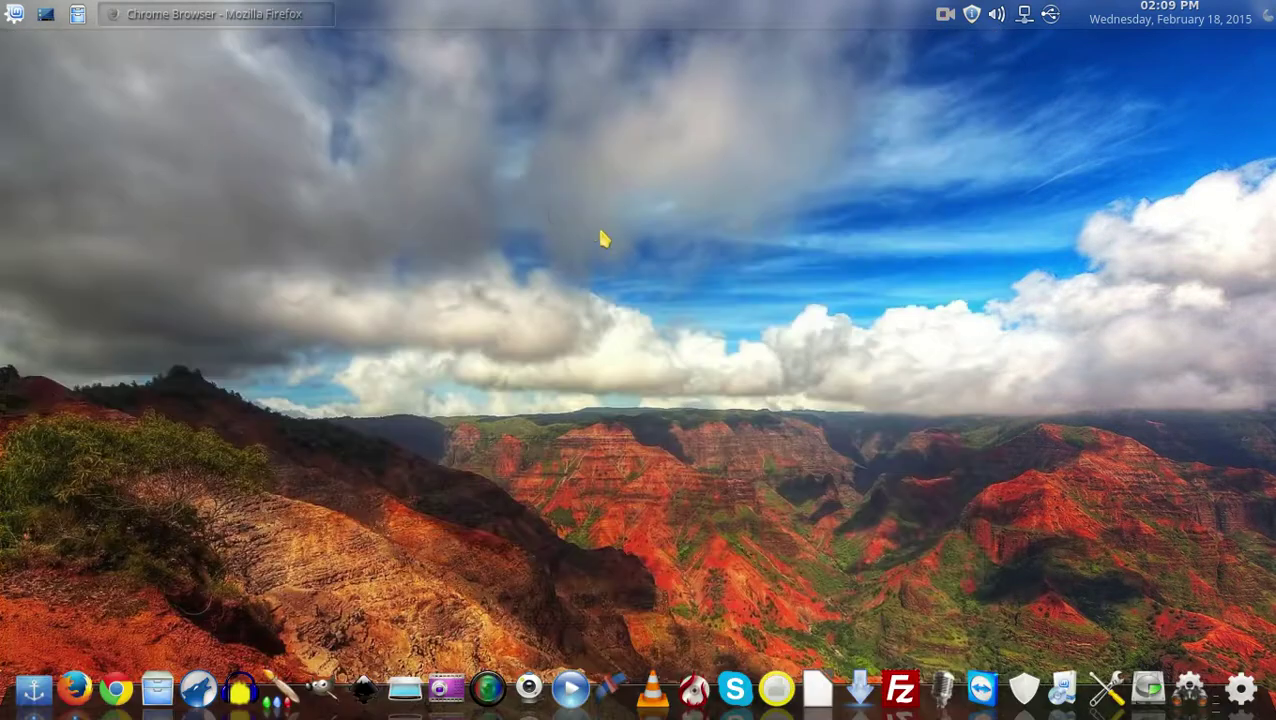
click(278, 17)
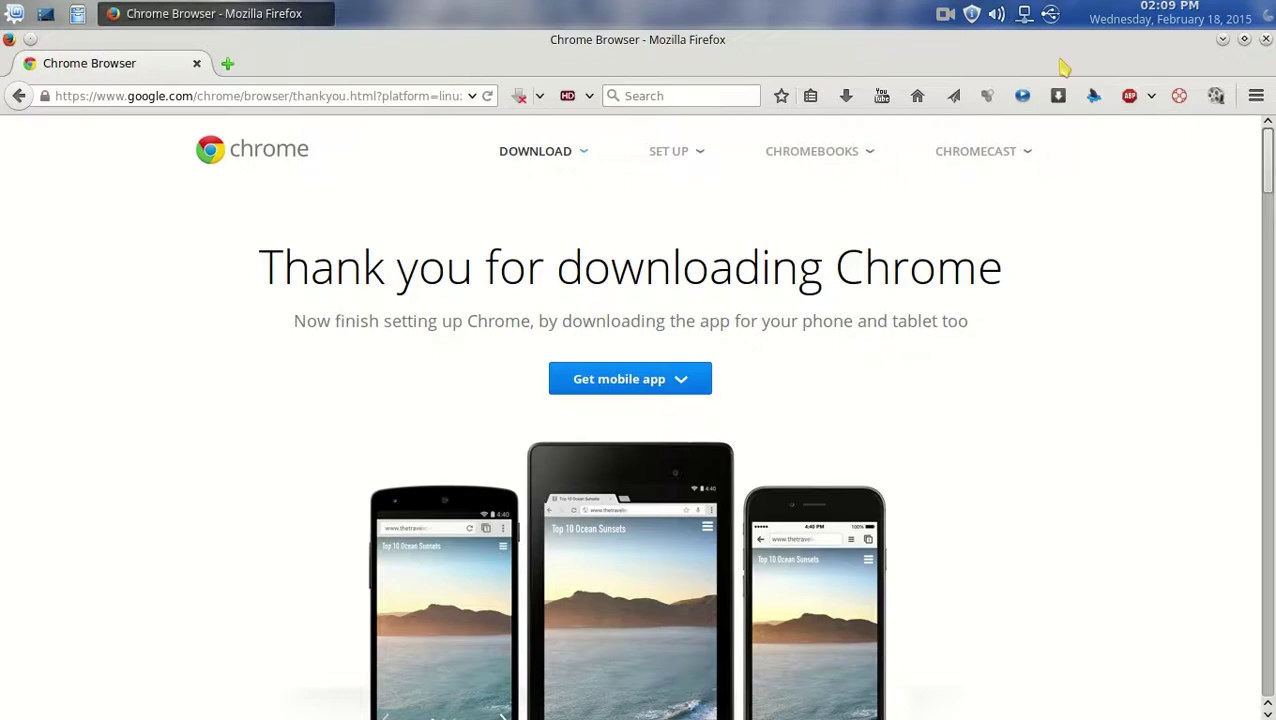
click(1265, 39)
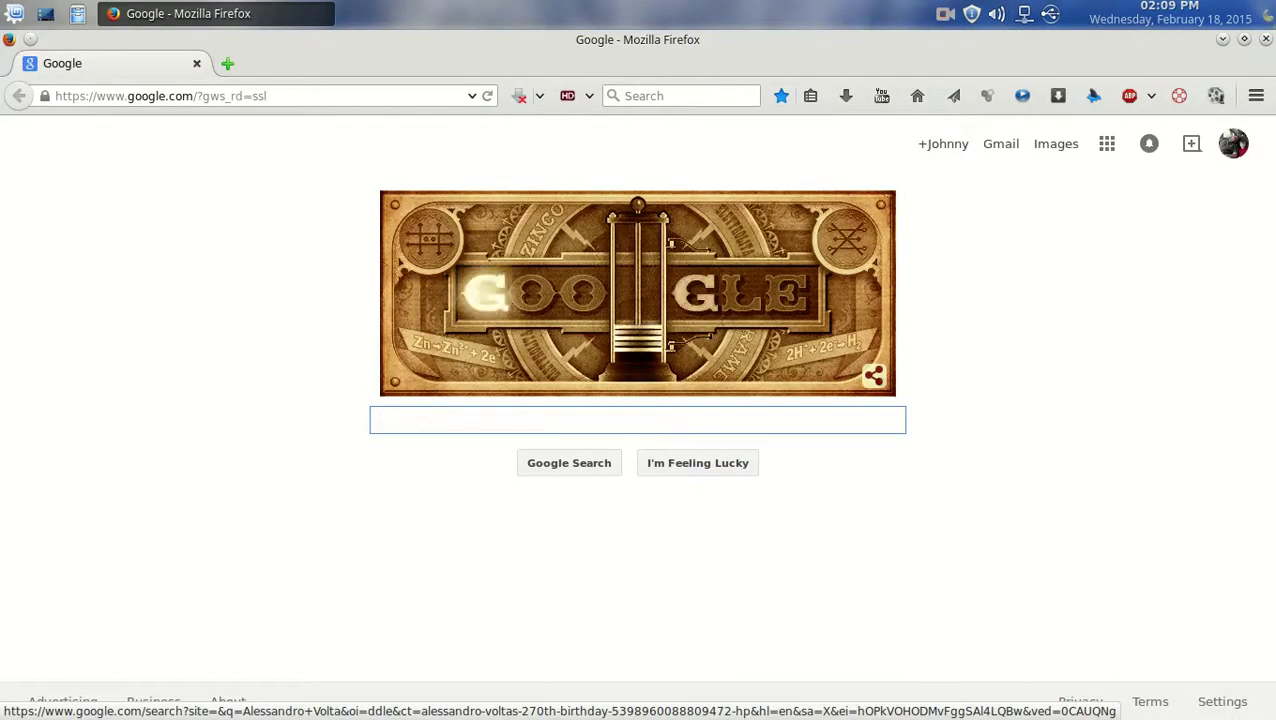
key(ctrl+q)
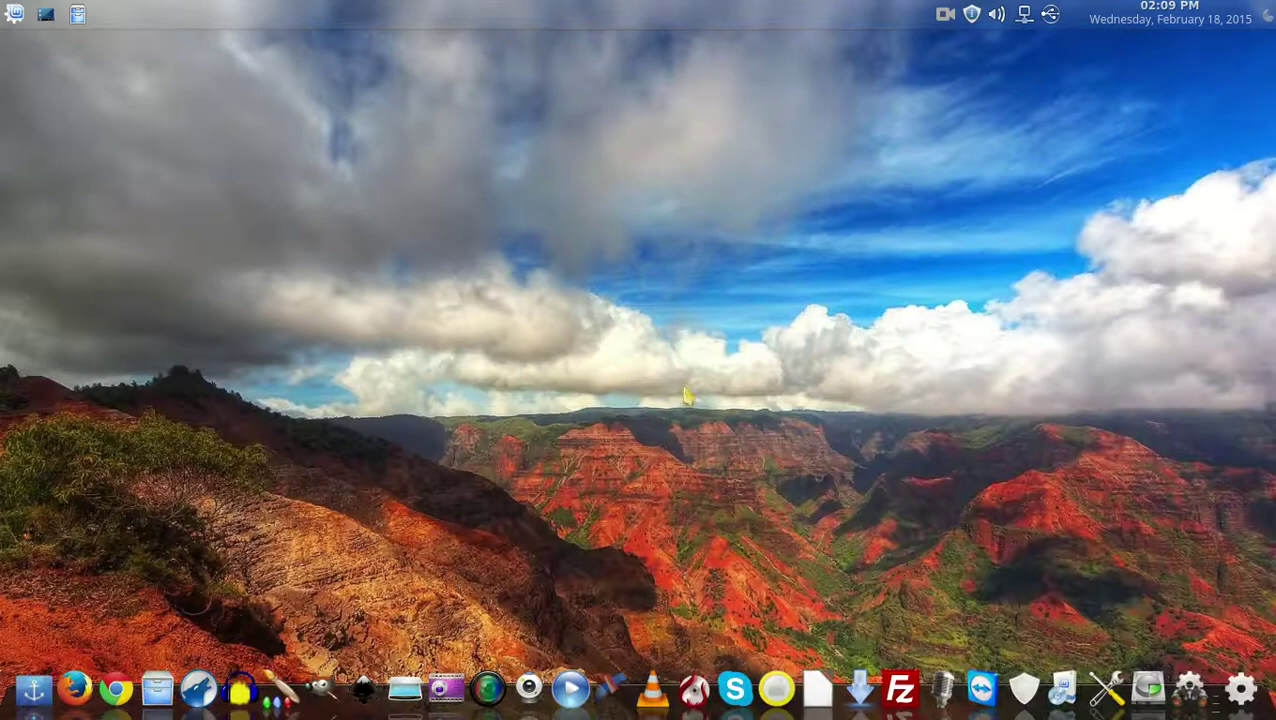